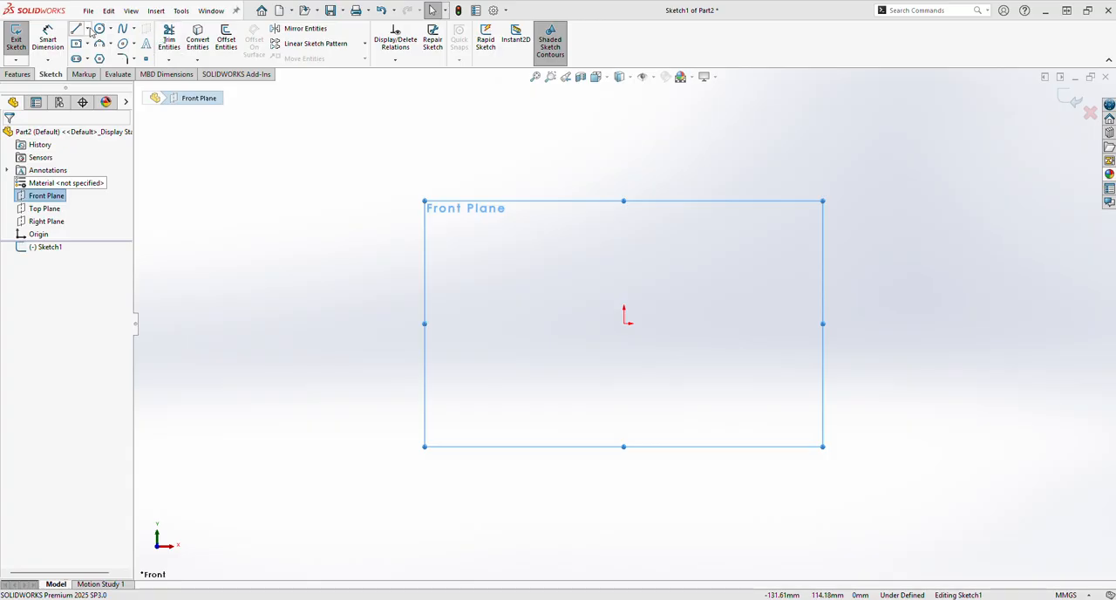
Sketch a horizontal centerline about 135 mm long through the origin on the Front Plane
click(88, 28)
click(105, 55)
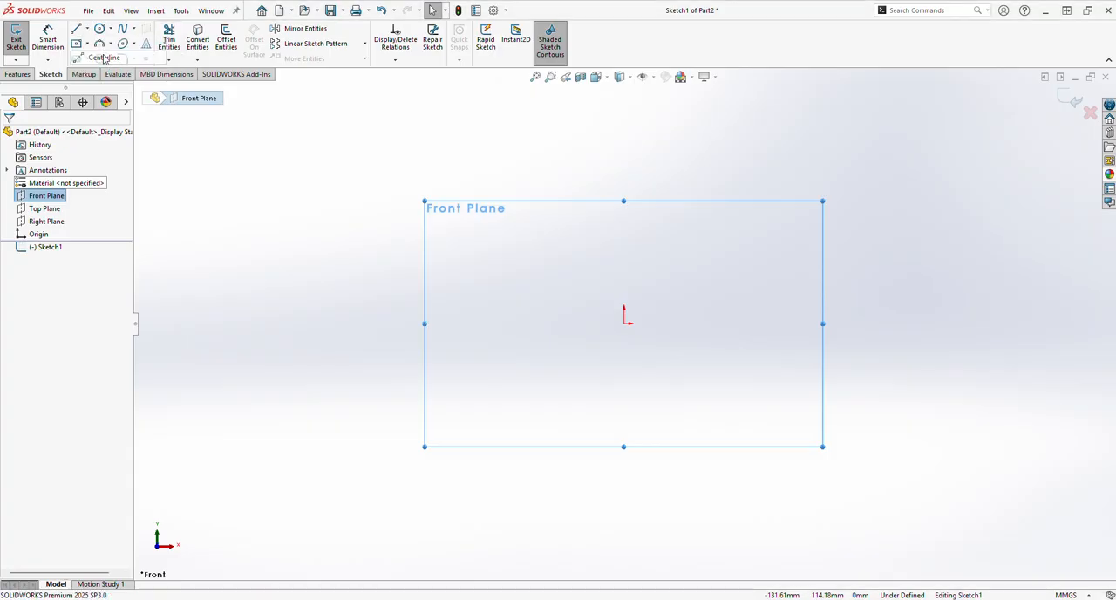
click(471, 324)
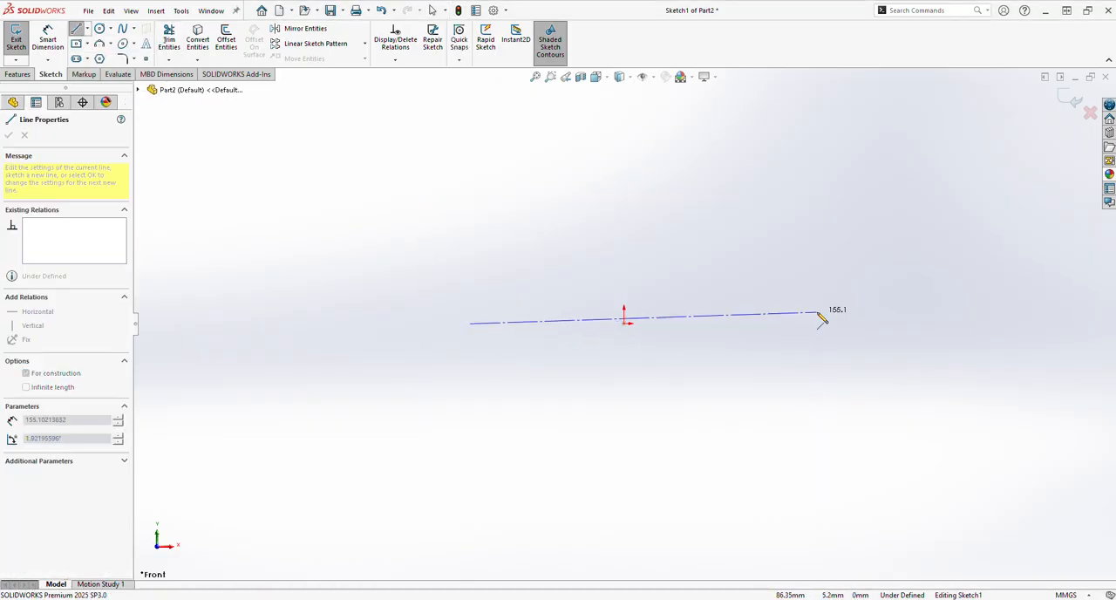
click(768, 324)
right_click(787, 255)
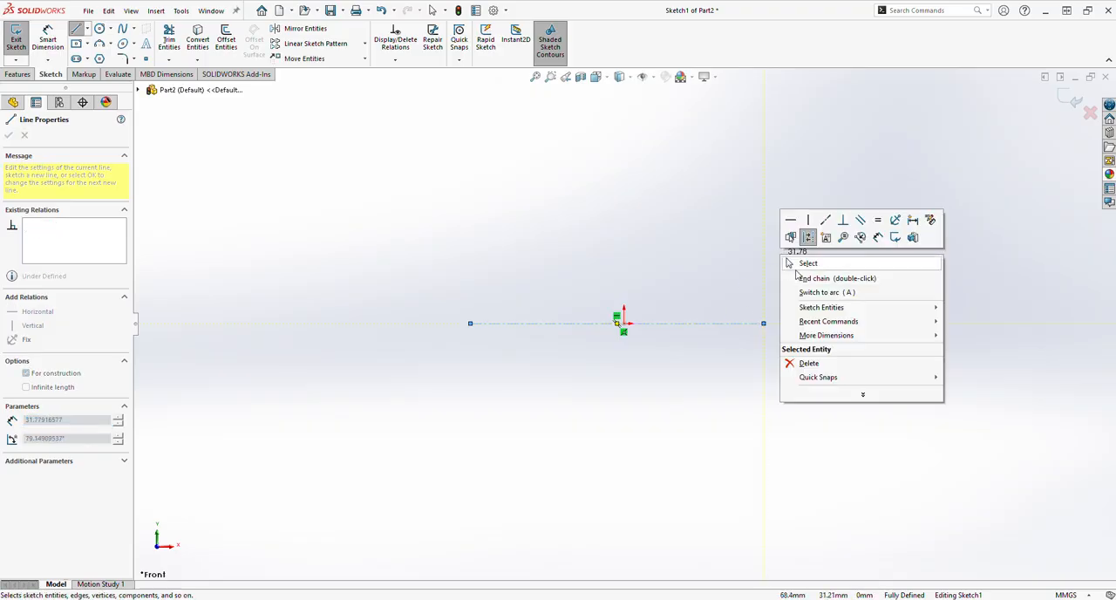
click(794, 262)
Sketch a vertical centerline about 75 mm long crossing the horizontal centerline near its left end
click(88, 35)
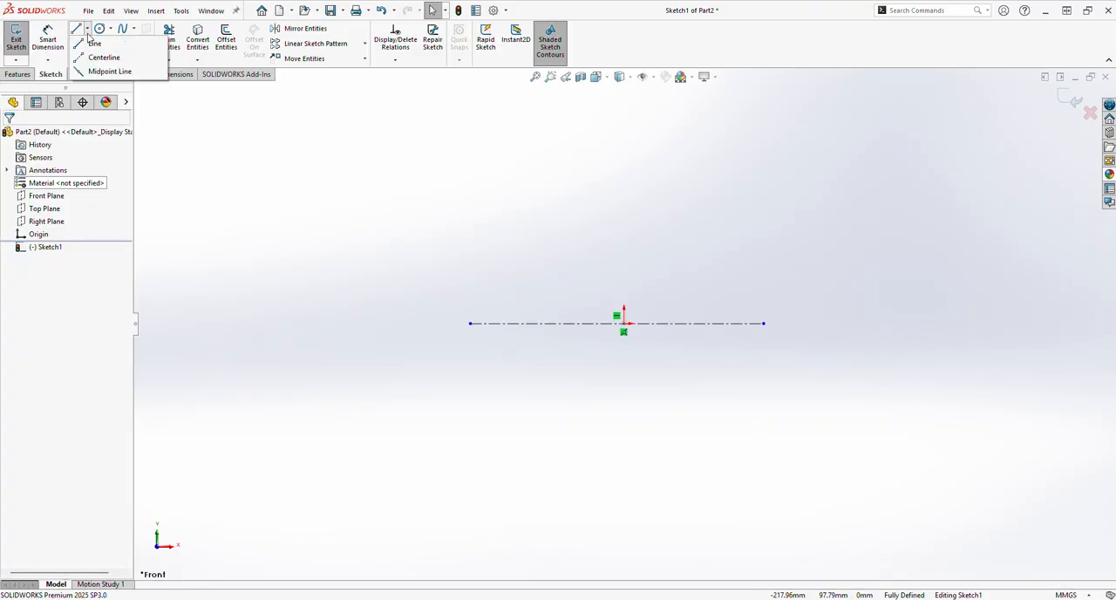
click(105, 56)
click(495, 228)
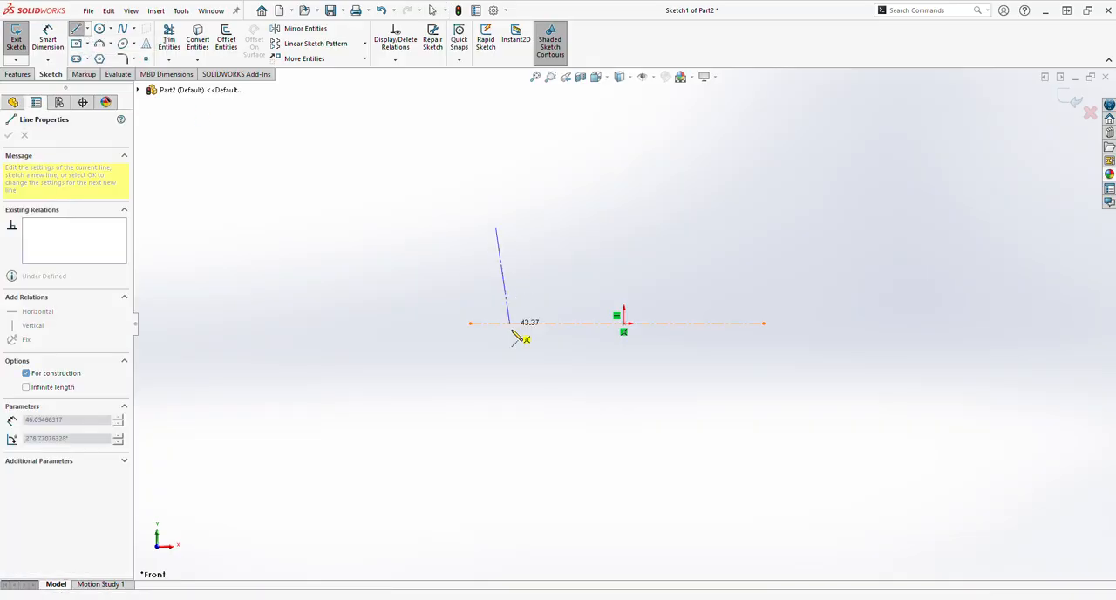
click(495, 395)
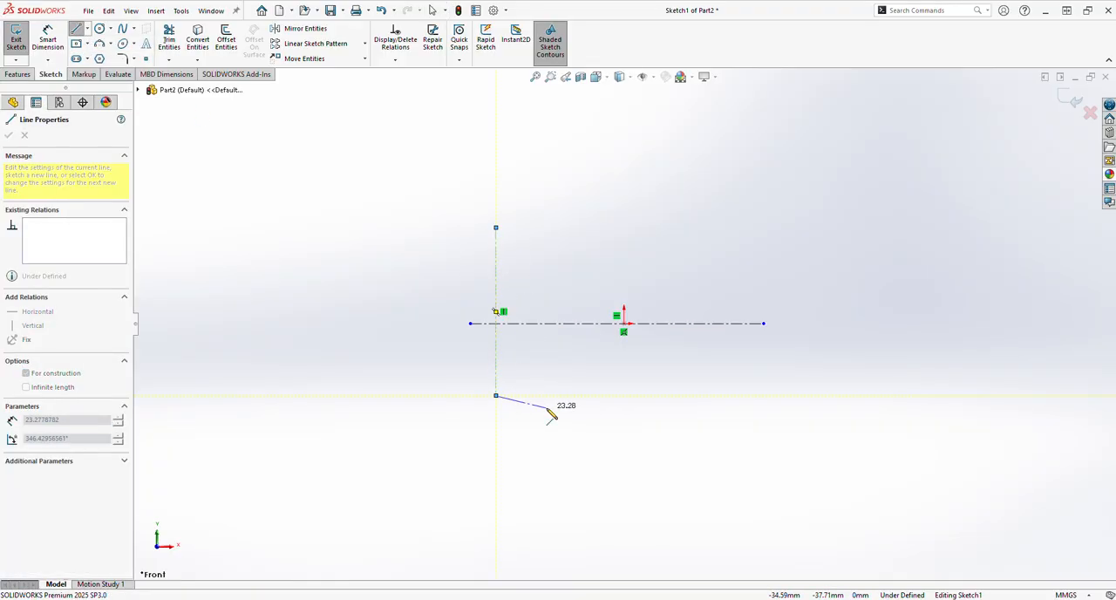
key(Escape)
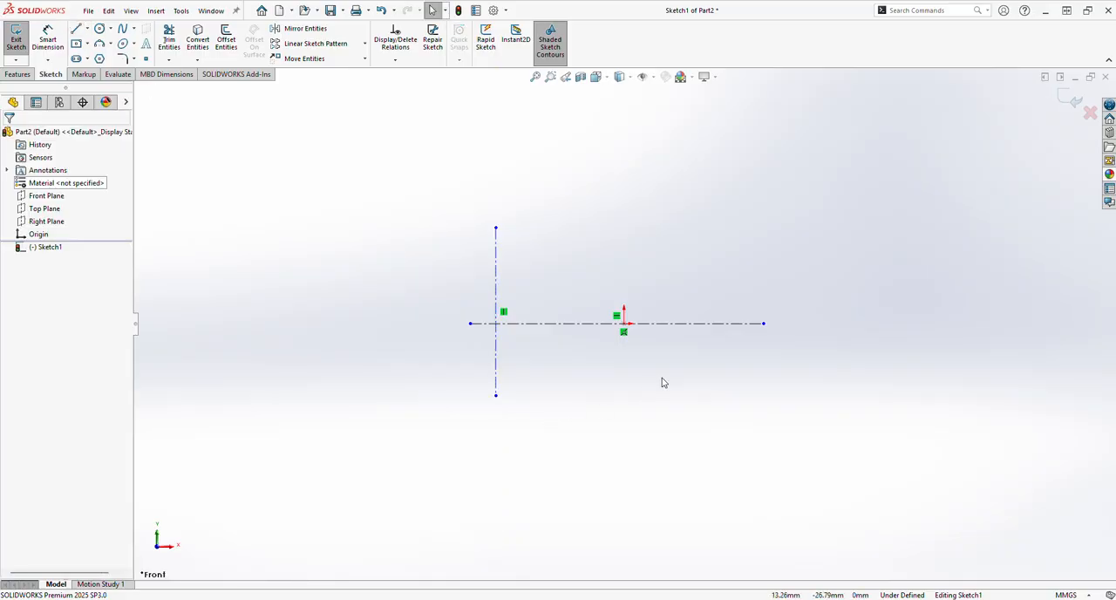
Sketch a second vertical centerline about 79 mm long crossing the horizontal centerline near its right end
click(86, 28)
click(109, 56)
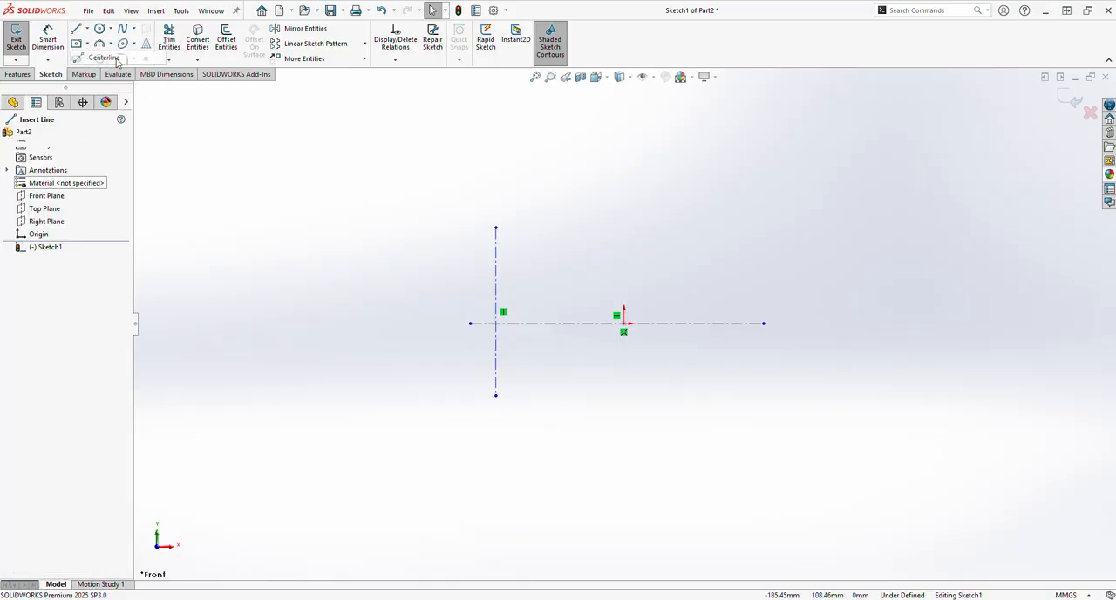
click(748, 228)
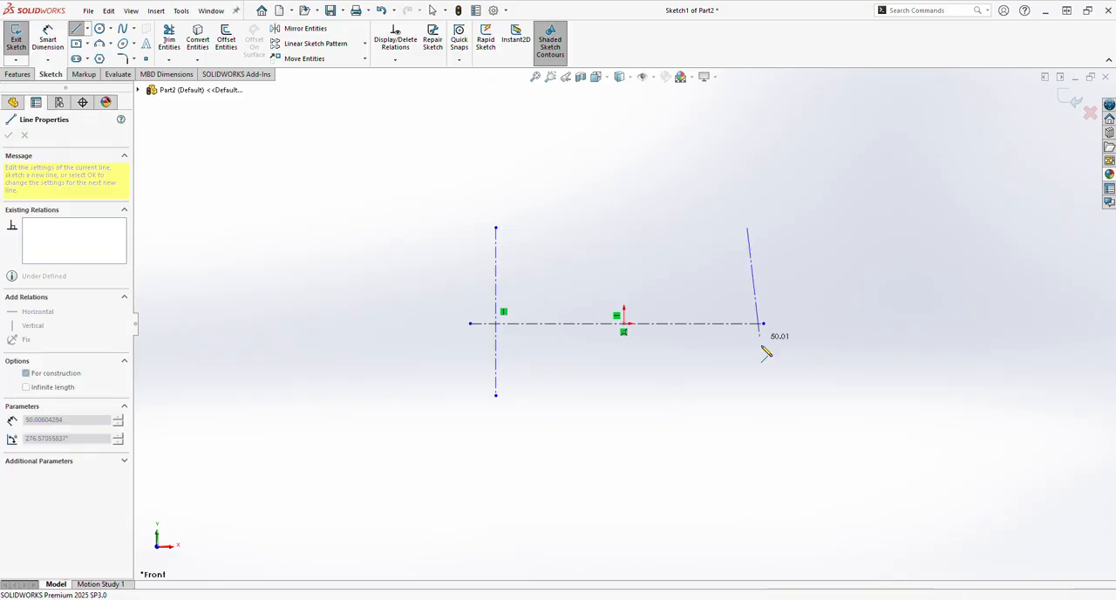
click(750, 405)
key(Escape)
Dimension the left vertical centerline at 25 mm from the origin
click(48, 40)
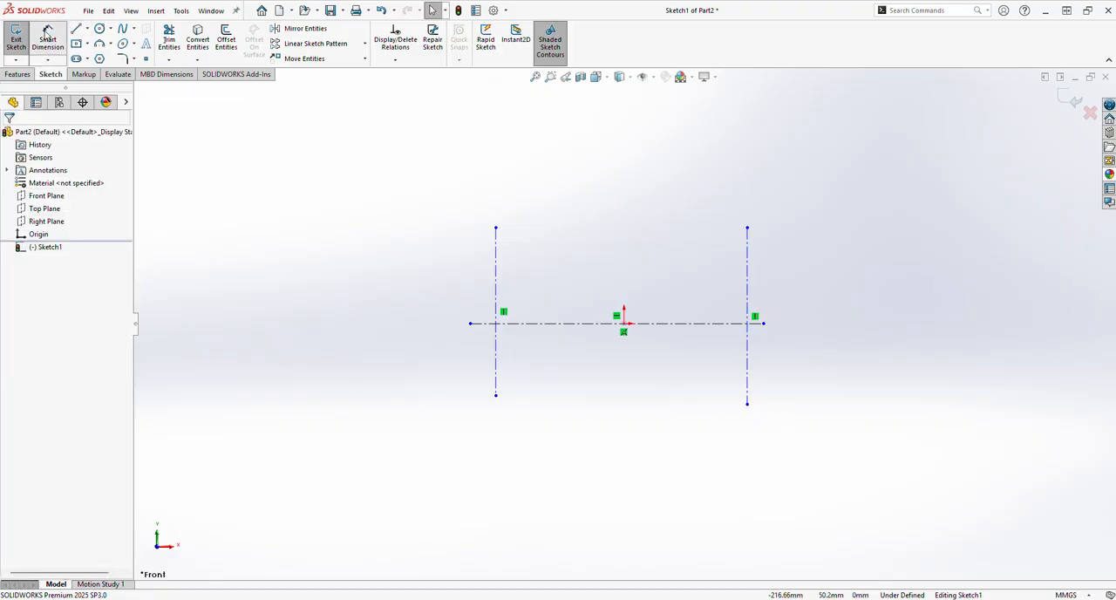
click(497, 303)
click(624, 324)
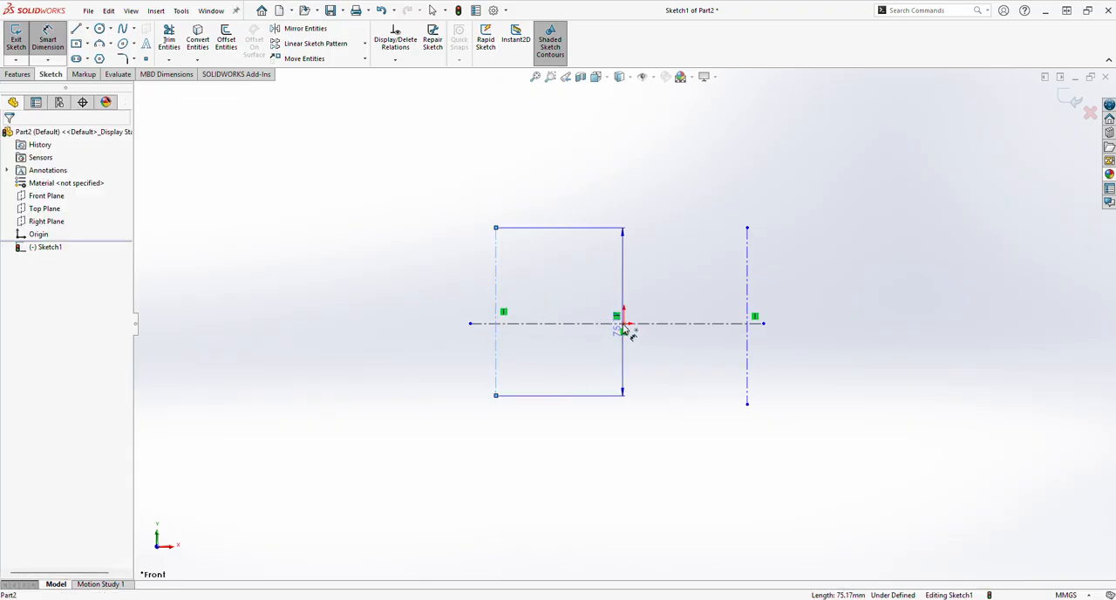
click(564, 433)
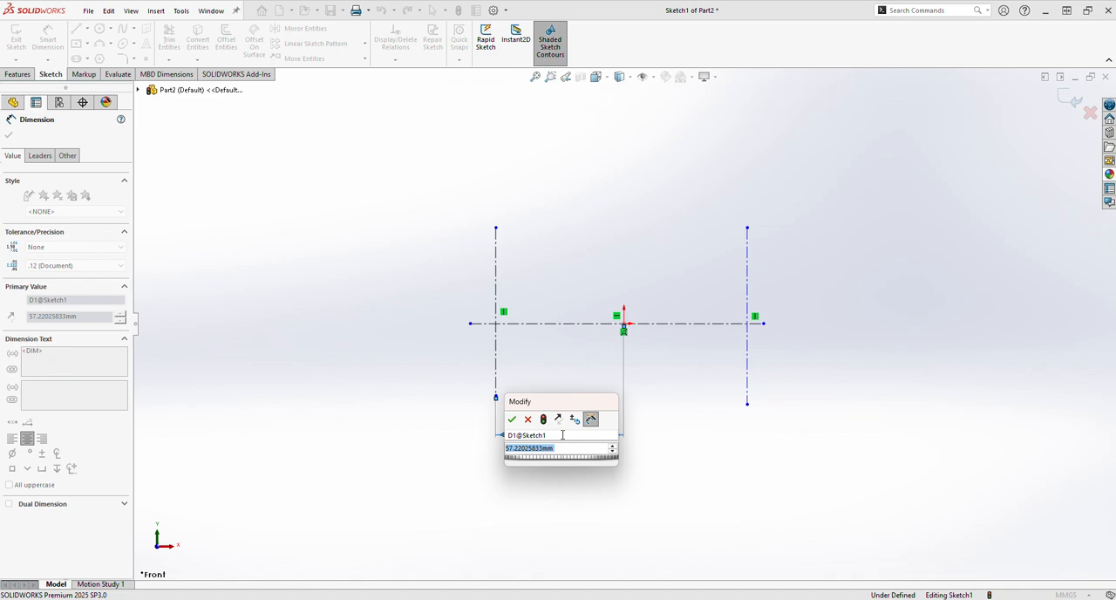
text(25)
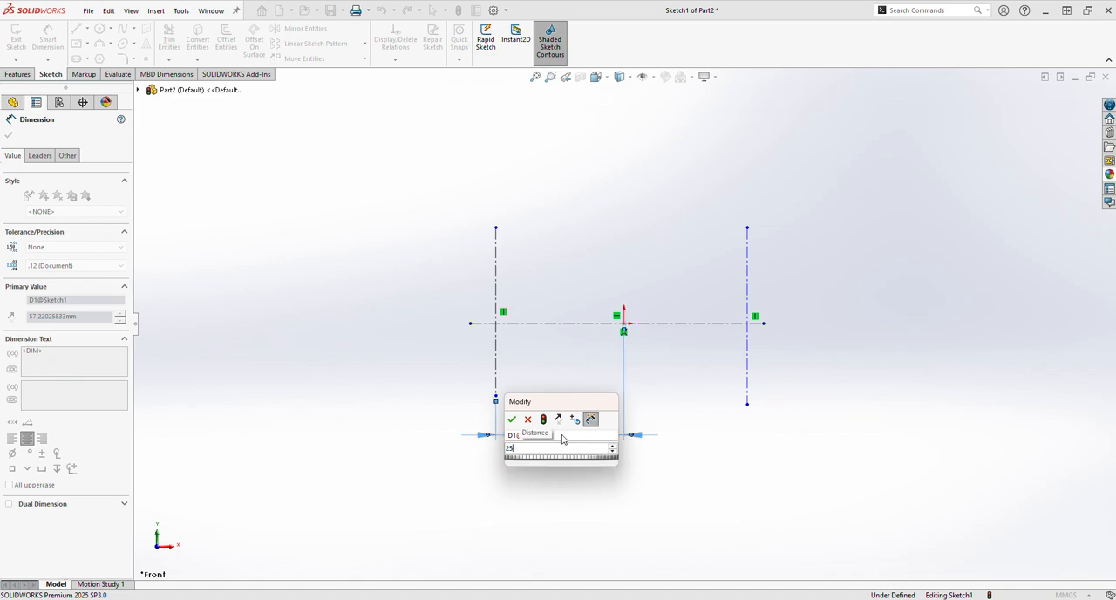
key(Return)
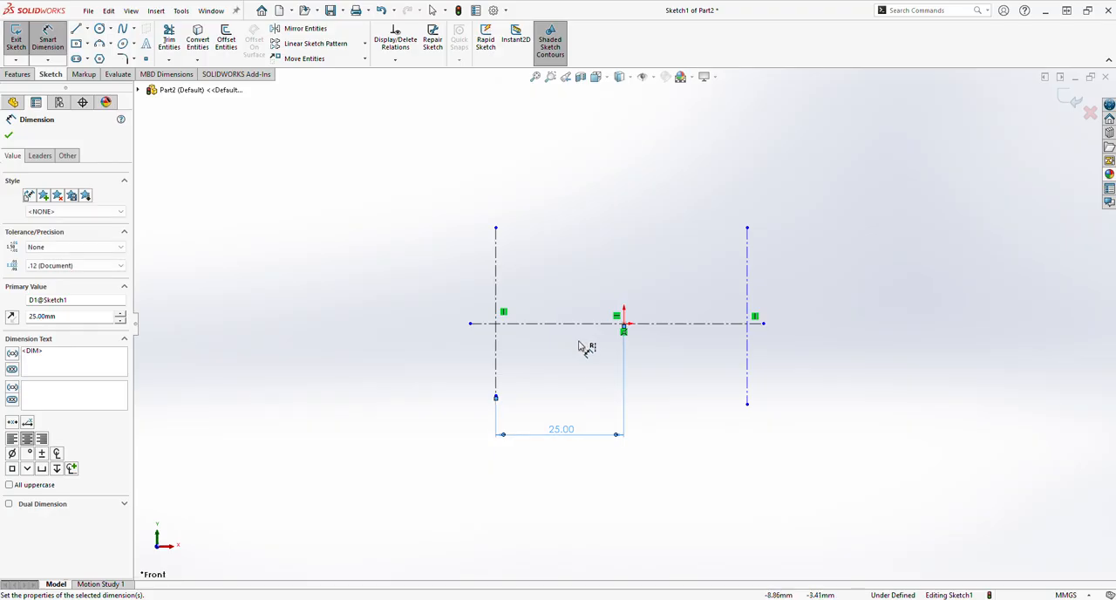
click(624, 330)
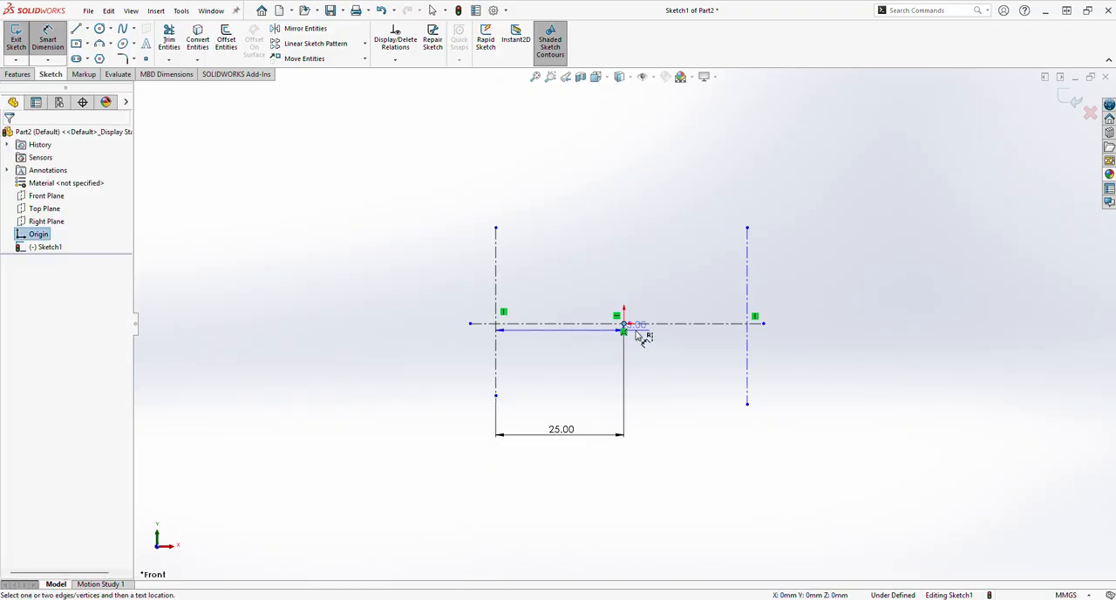
click(748, 354)
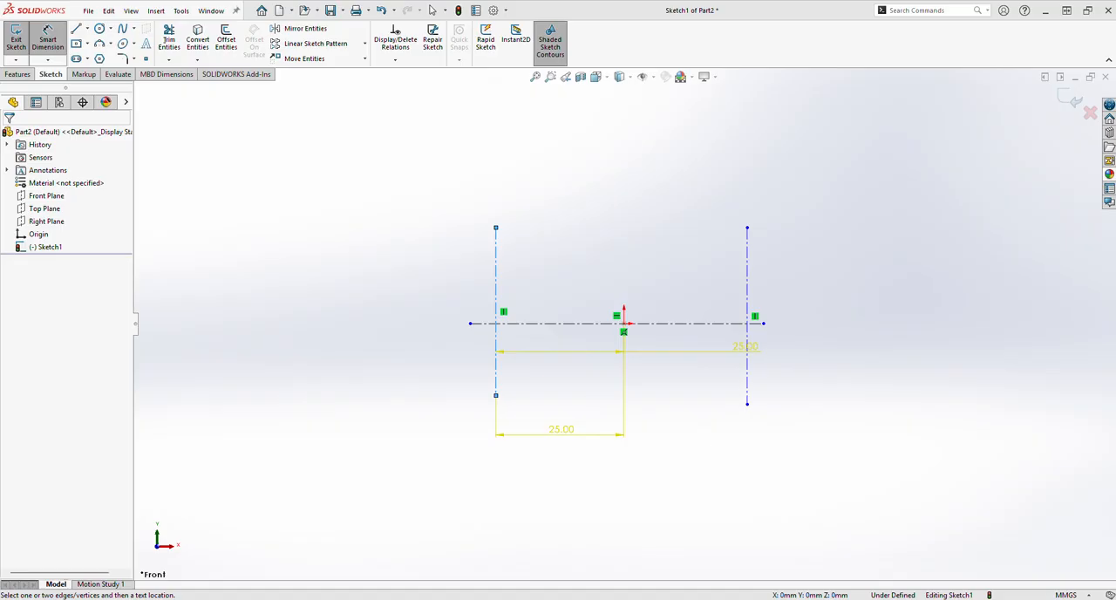
key(Escape)
click(611, 498)
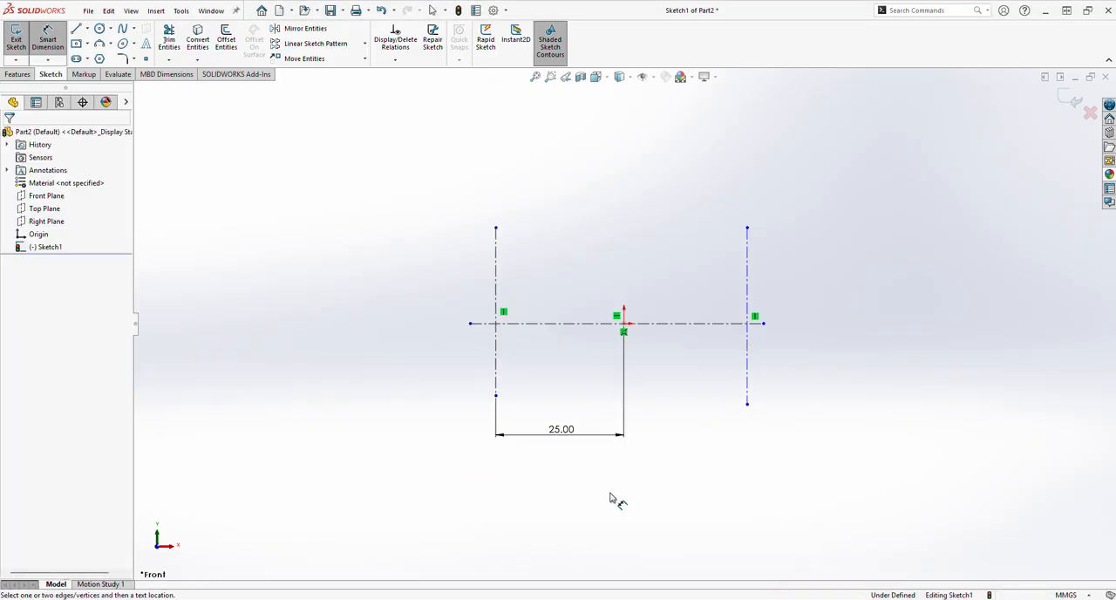
Dimension the right vertical centerline at 25 mm from the origin and finish dimensioning
click(626, 328)
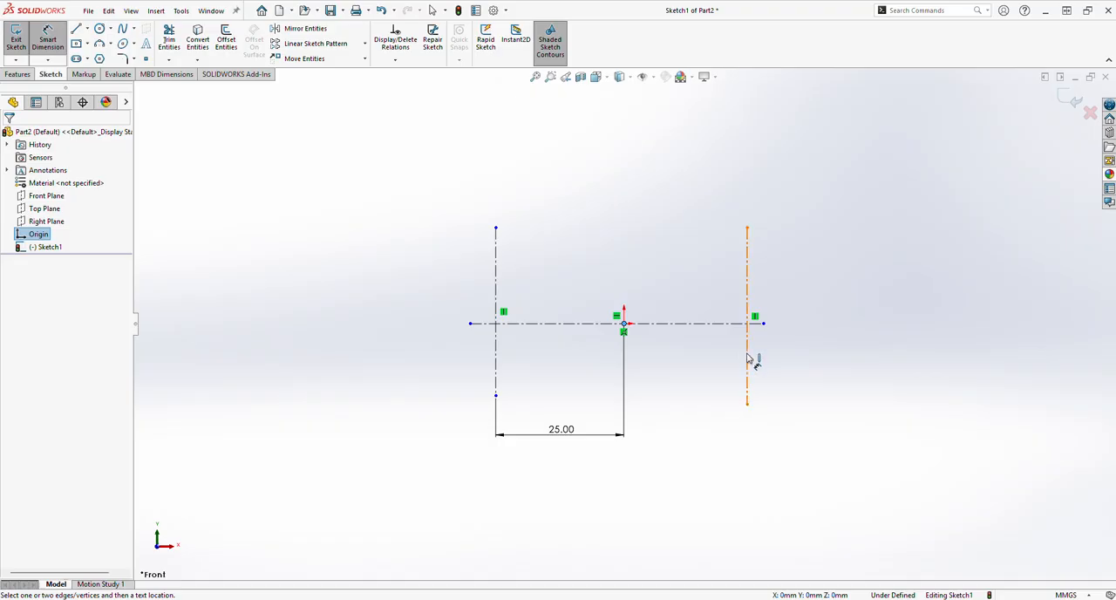
click(747, 360)
click(730, 474)
text(25)
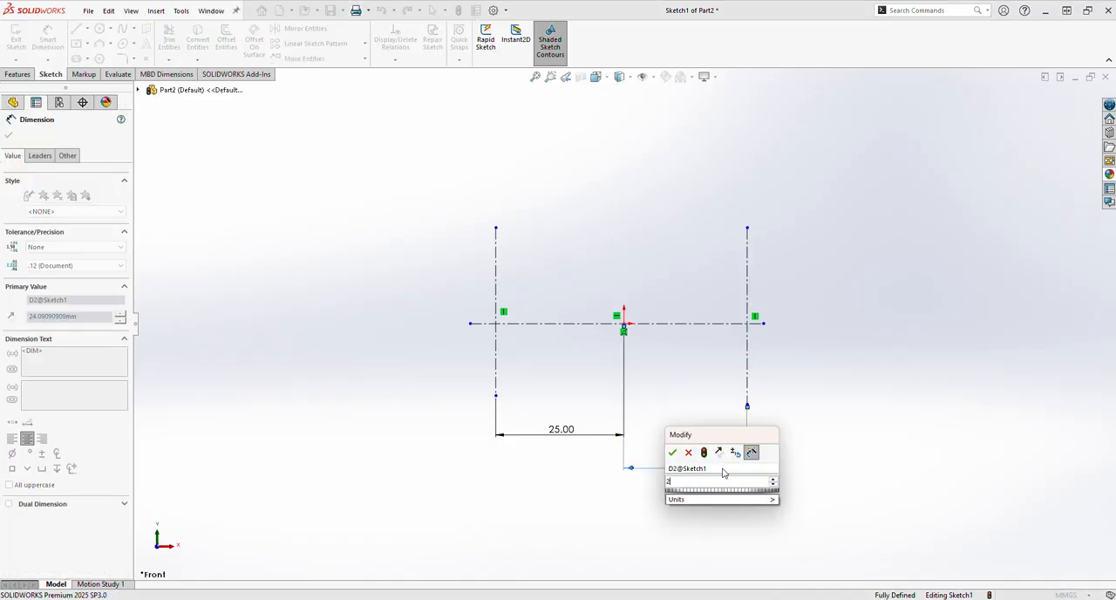
key(Return)
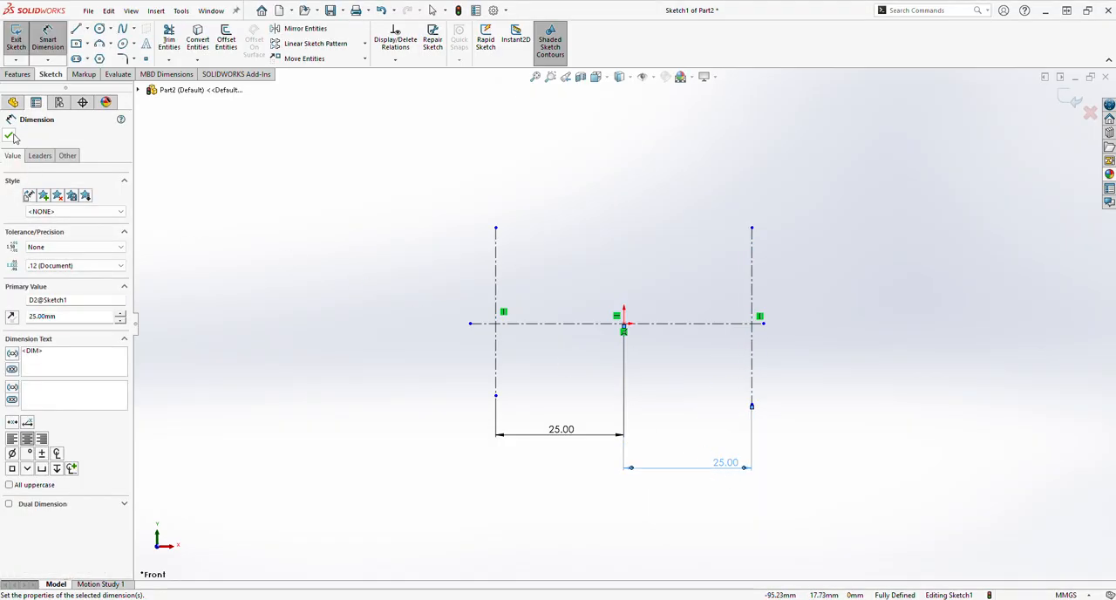
click(9, 136)
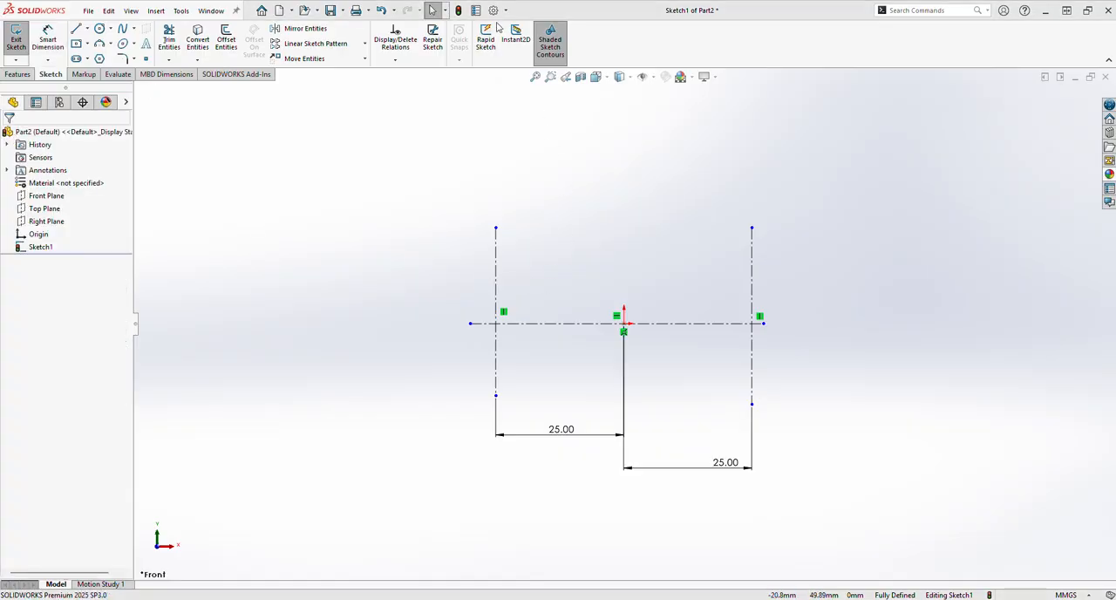
Sketch two concentric circles with radii of about 12.8 mm and 18.9 mm at the right centerline intersection
click(98, 30)
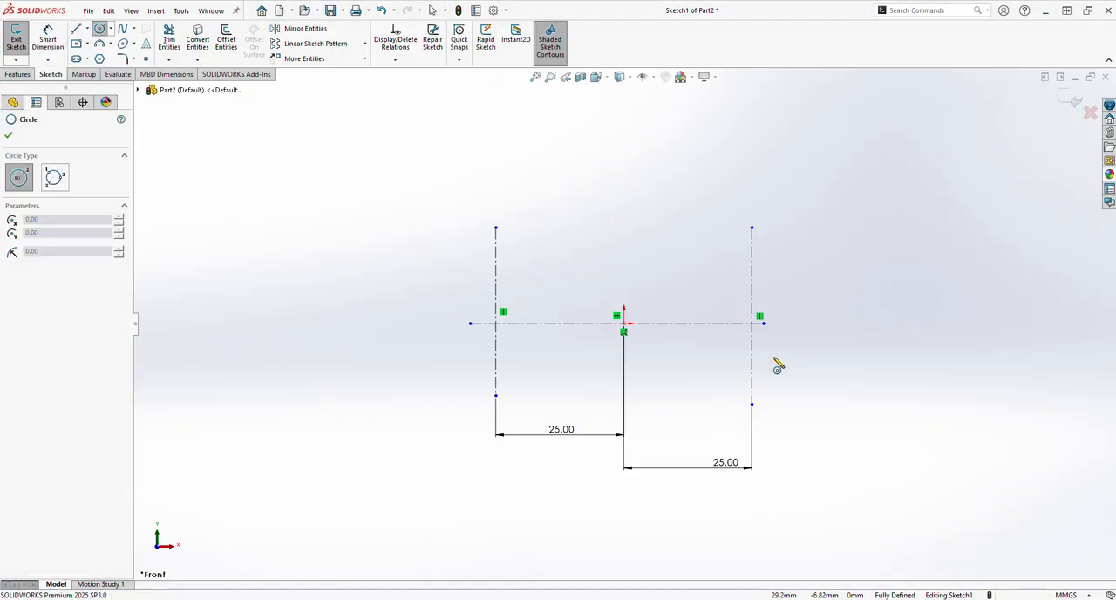
click(752, 324)
click(810, 294)
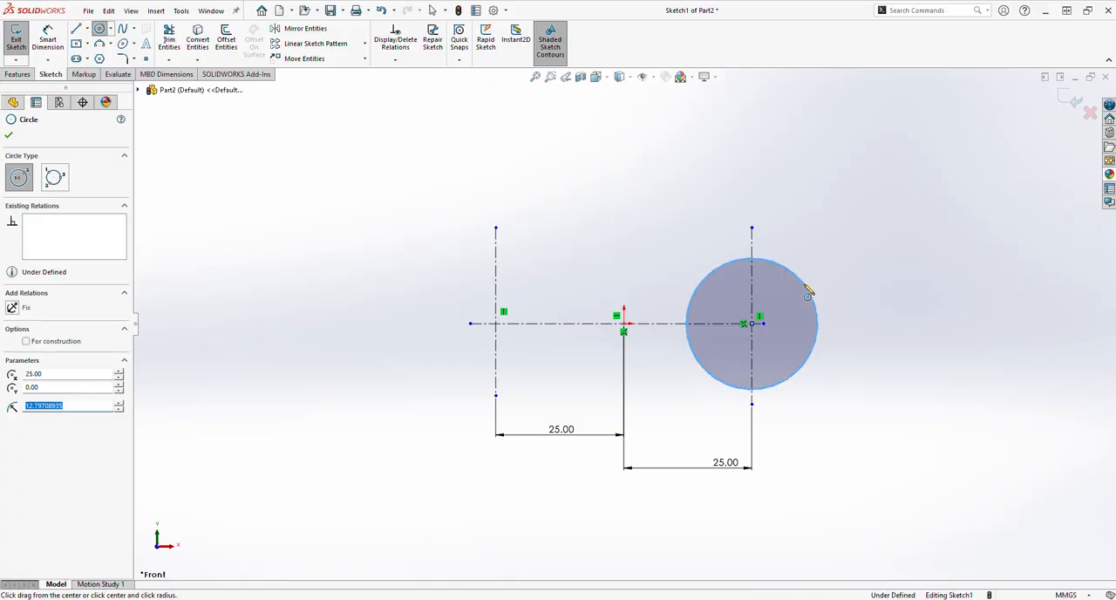
click(753, 324)
click(843, 280)
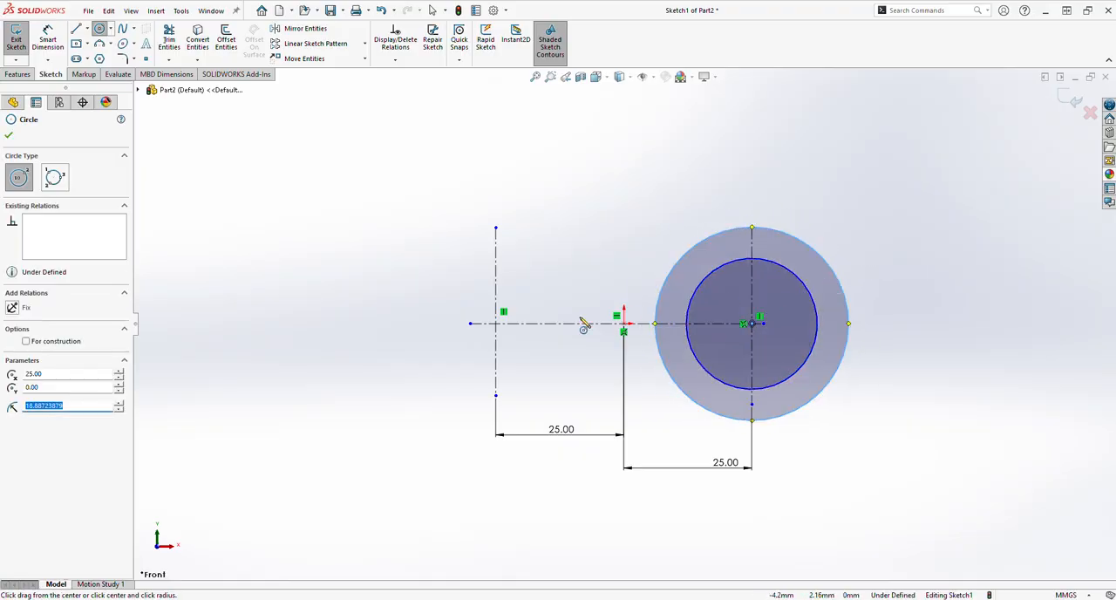
Sketch two concentric circles with radii of about 12.7 mm and 18.1 mm at the left centerline intersection
click(496, 324)
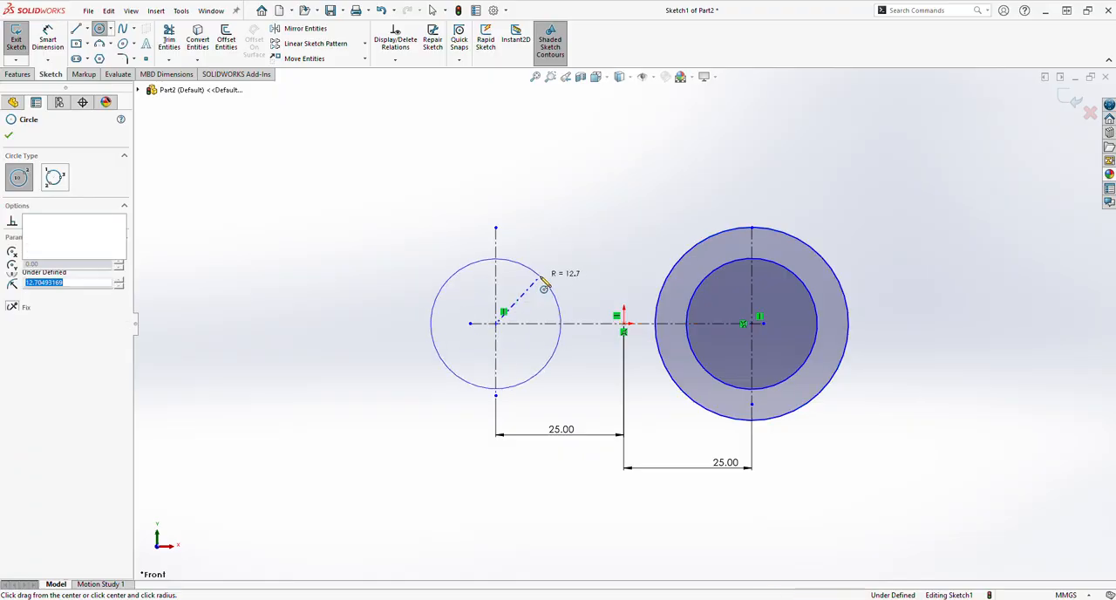
click(542, 277)
click(495, 323)
click(549, 247)
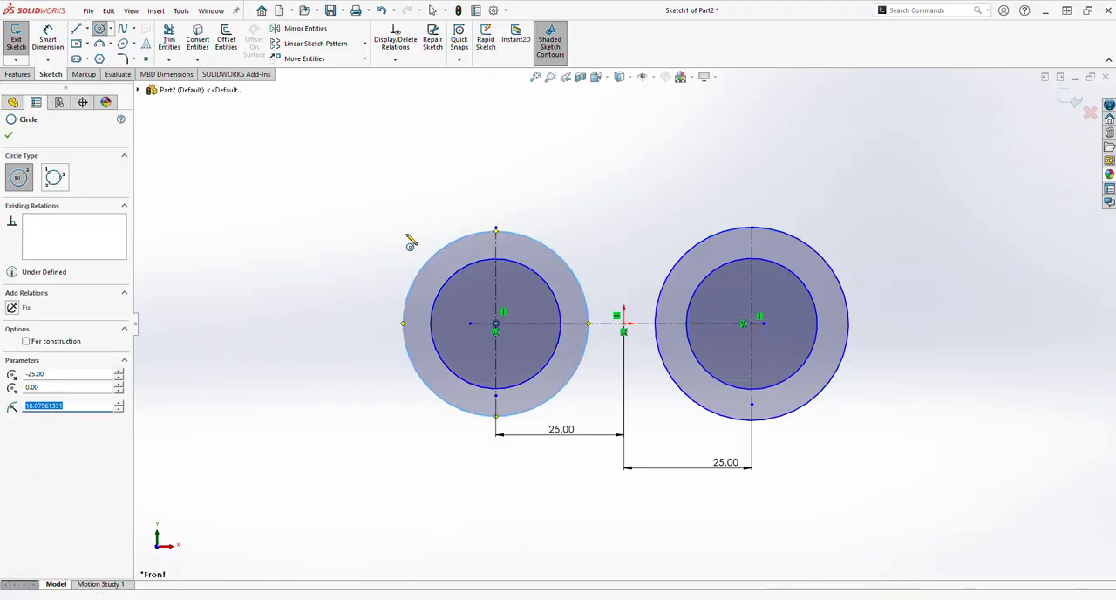
click(8, 136)
Dimension the right pair of circles with diameters of 35 mm for the outer and 20 mm for the inner
click(48, 42)
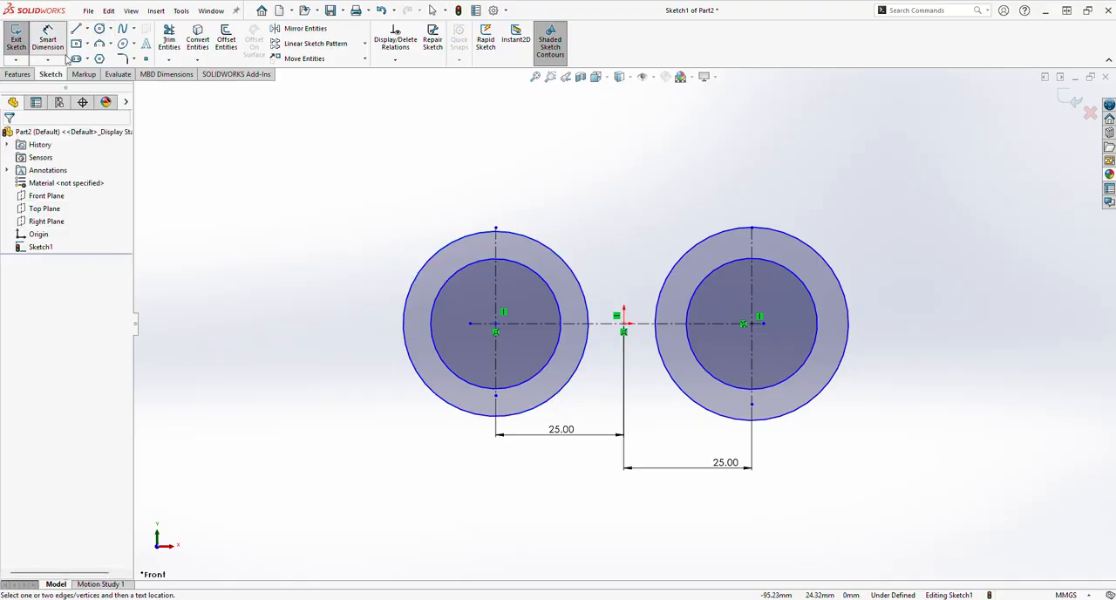
click(842, 277)
click(907, 230)
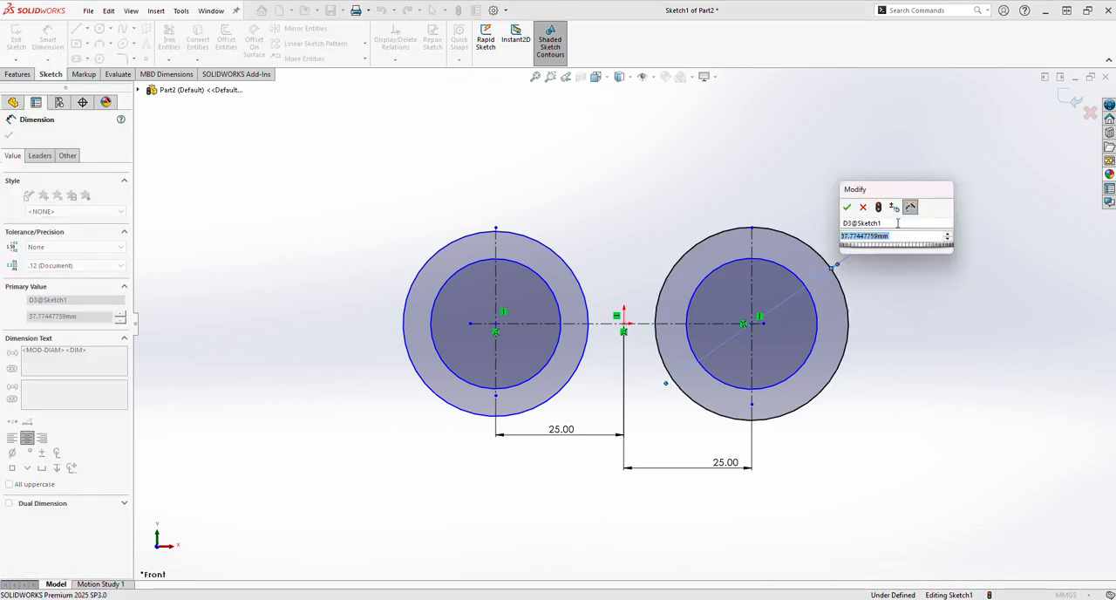
text(35)
key(Return)
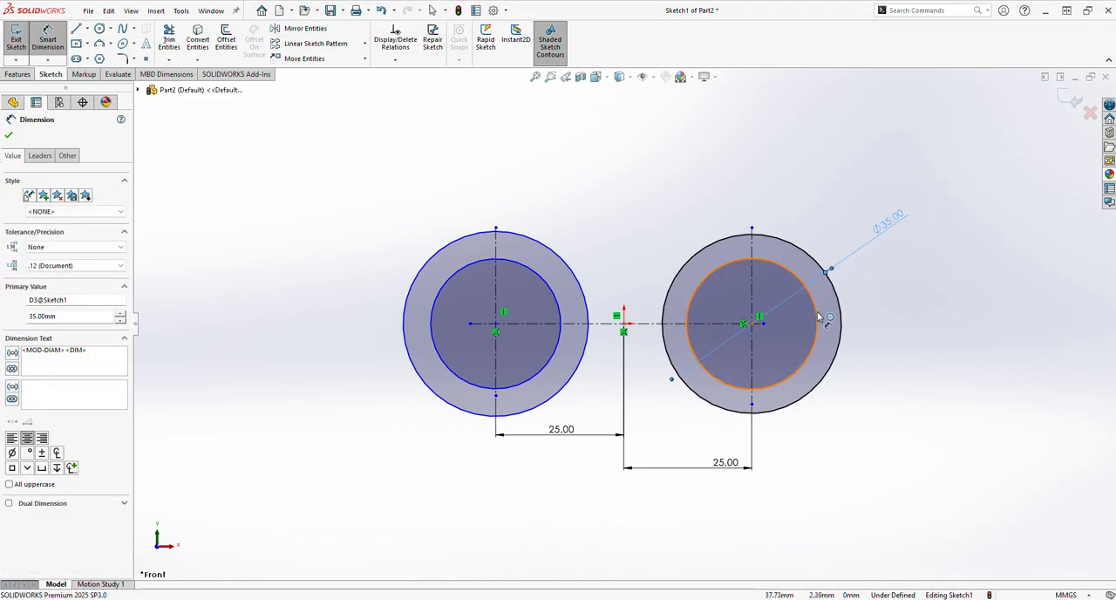
click(820, 318)
click(901, 279)
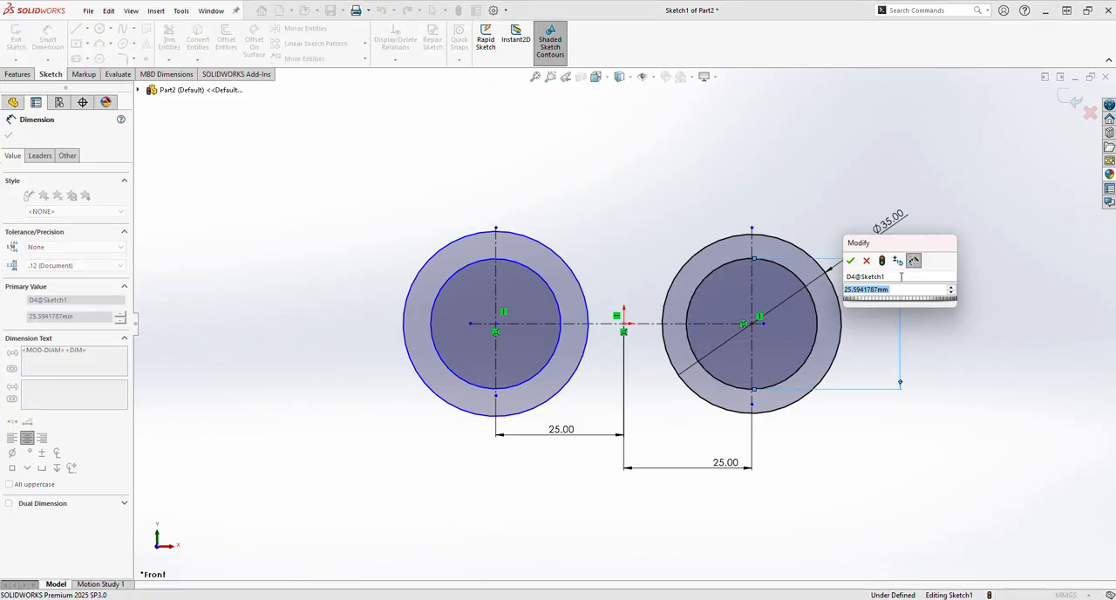
text(20)
key(Return)
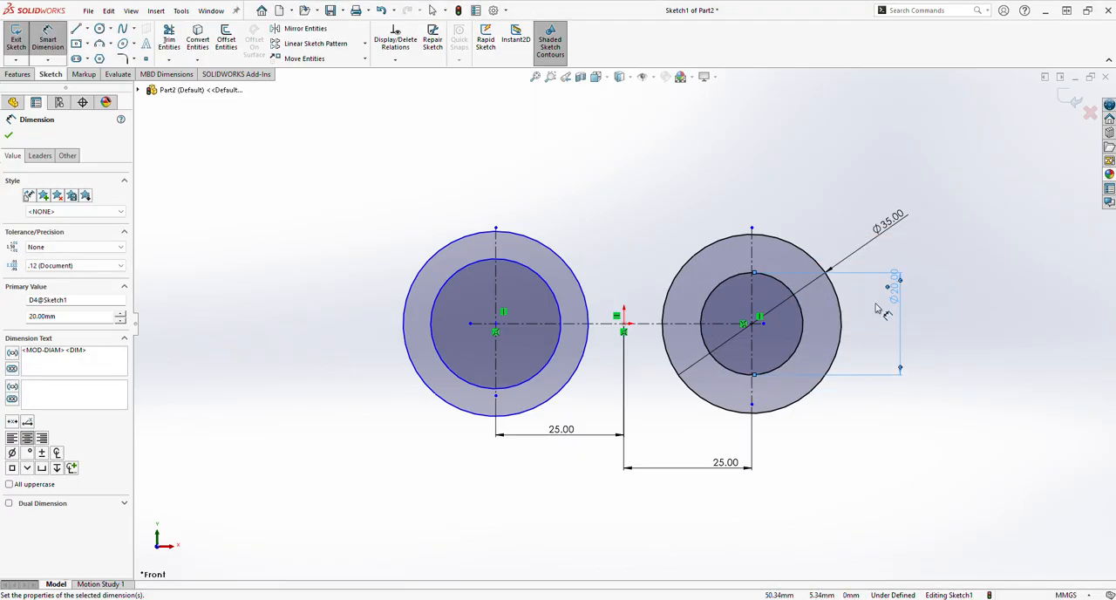
Dimension the left pair of circles with diameters of 20 mm for the inner and 35 mm for the outer
click(548, 295)
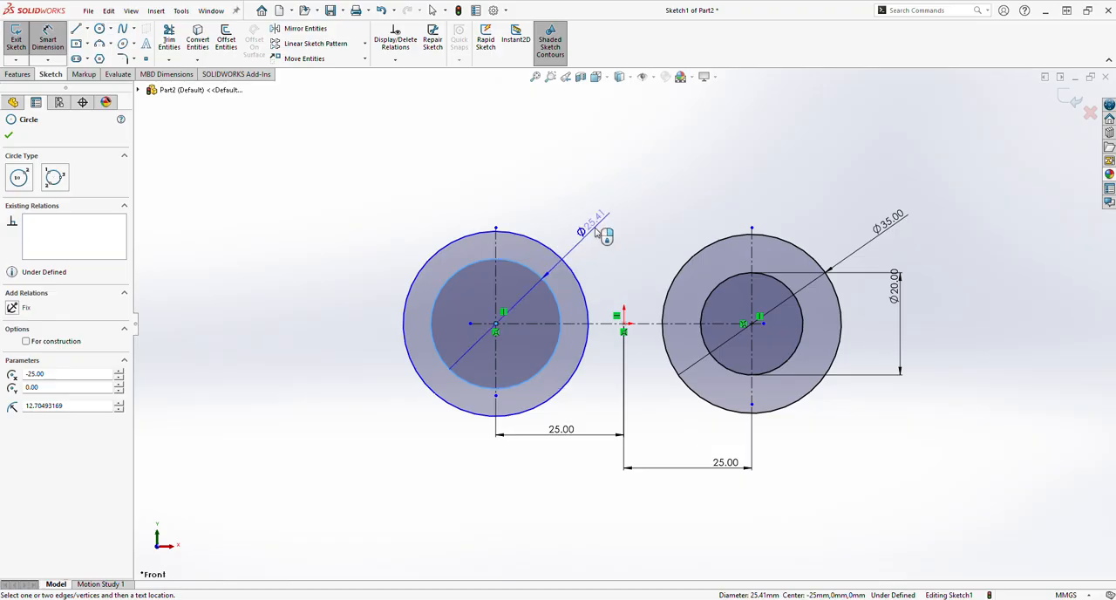
click(600, 224)
text(20)
key(Return)
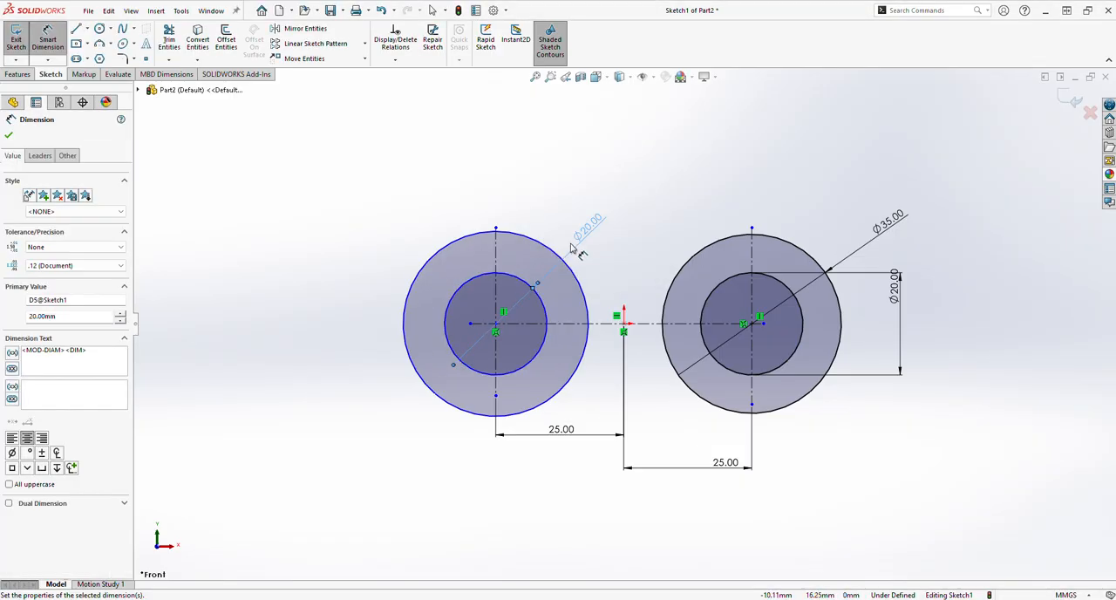
click(566, 264)
click(590, 224)
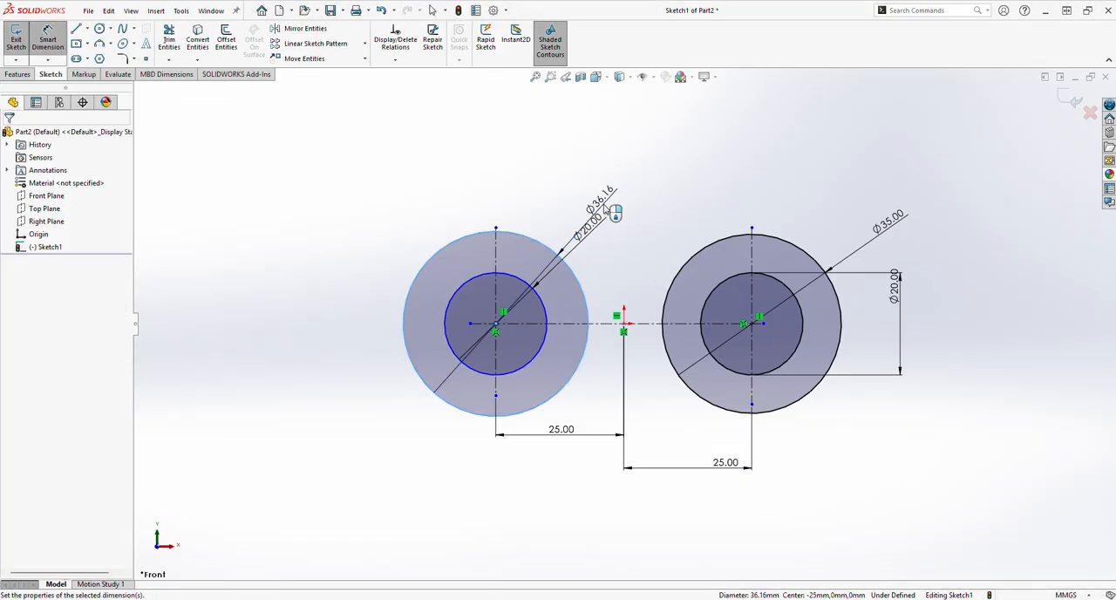
text(35)
key(Return)
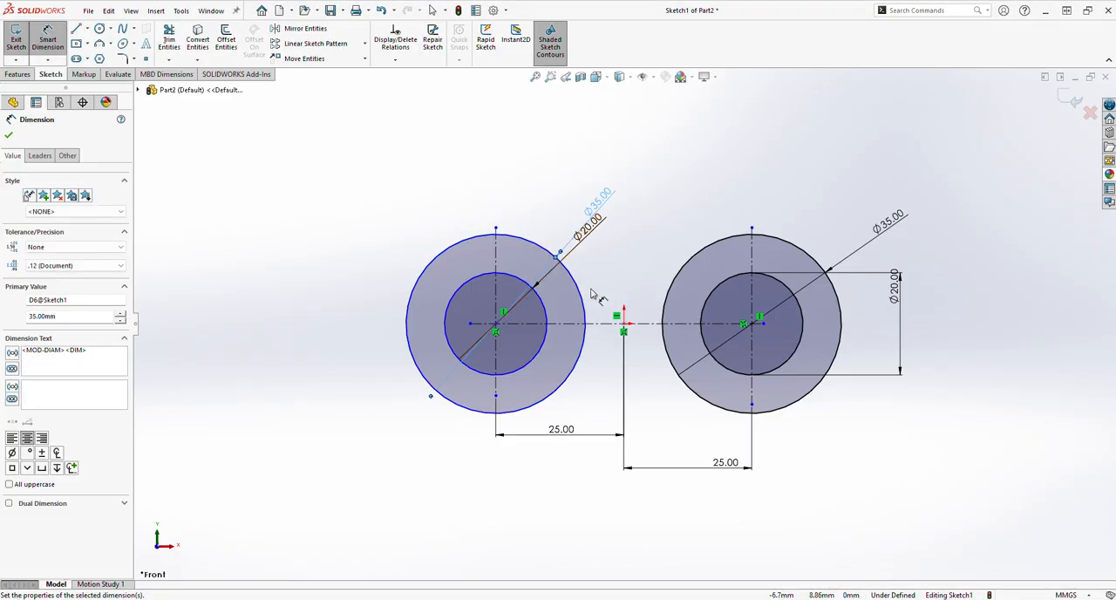
Sketch a three-point arc with a radius of about 36.3 mm, curving downward between the upper edges of the two outer circles
click(9, 136)
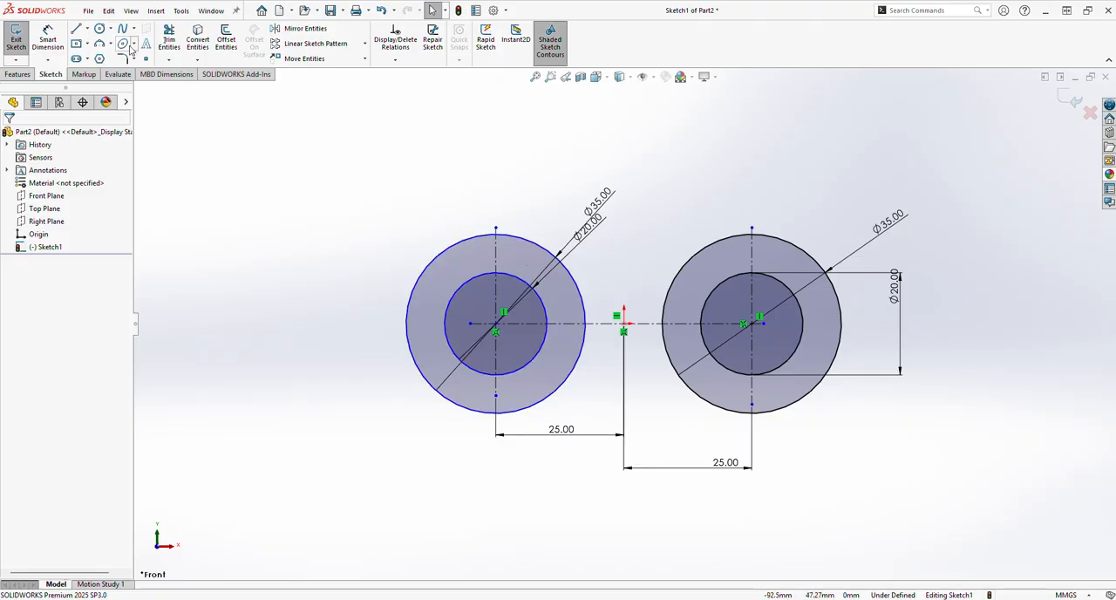
click(111, 44)
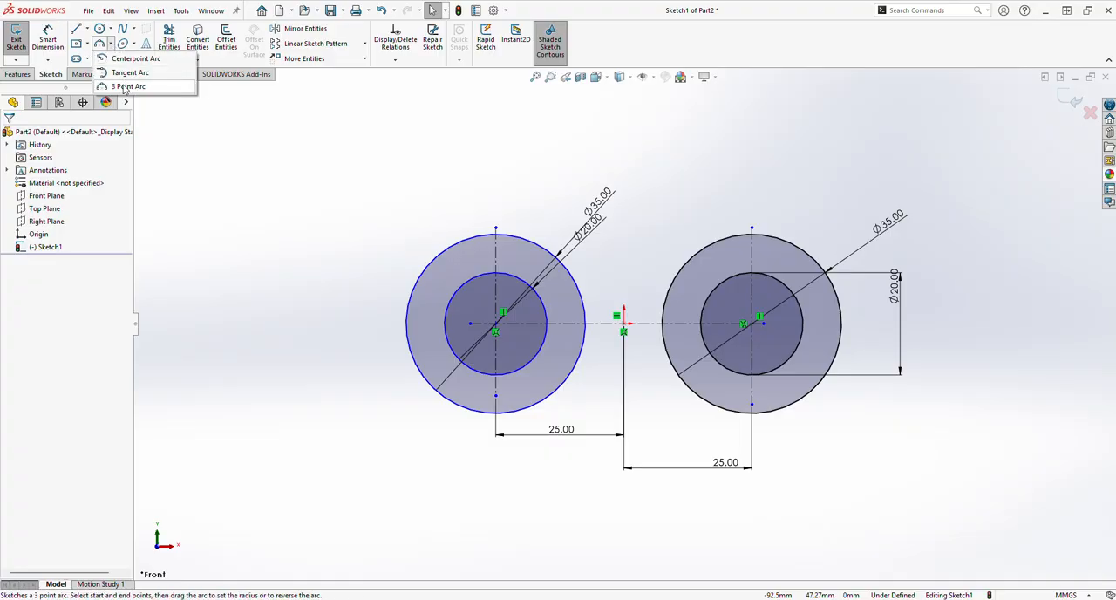
click(128, 86)
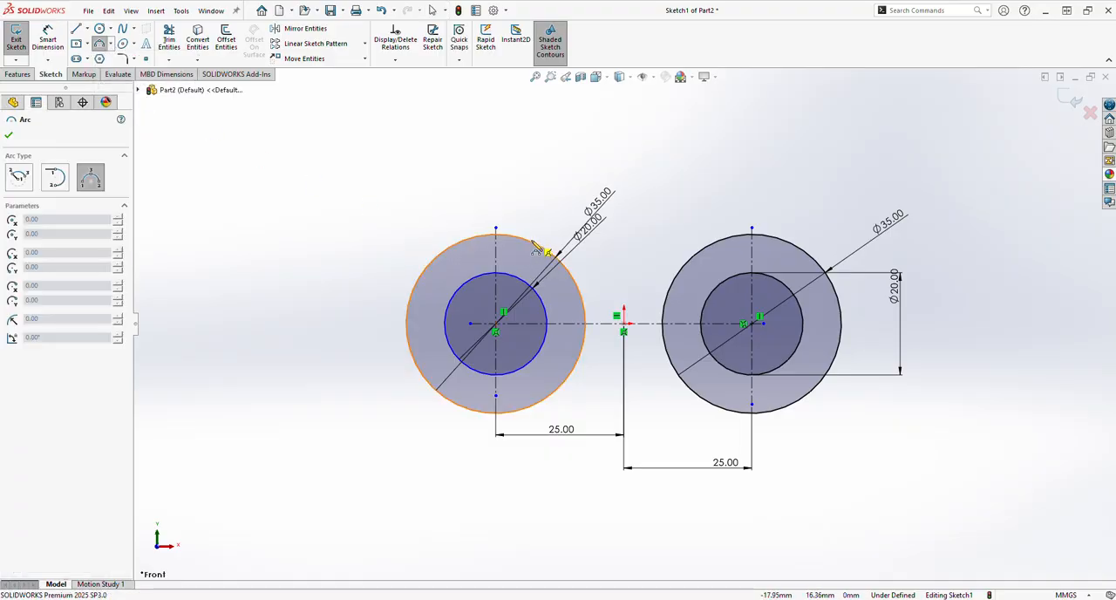
click(497, 233)
click(720, 238)
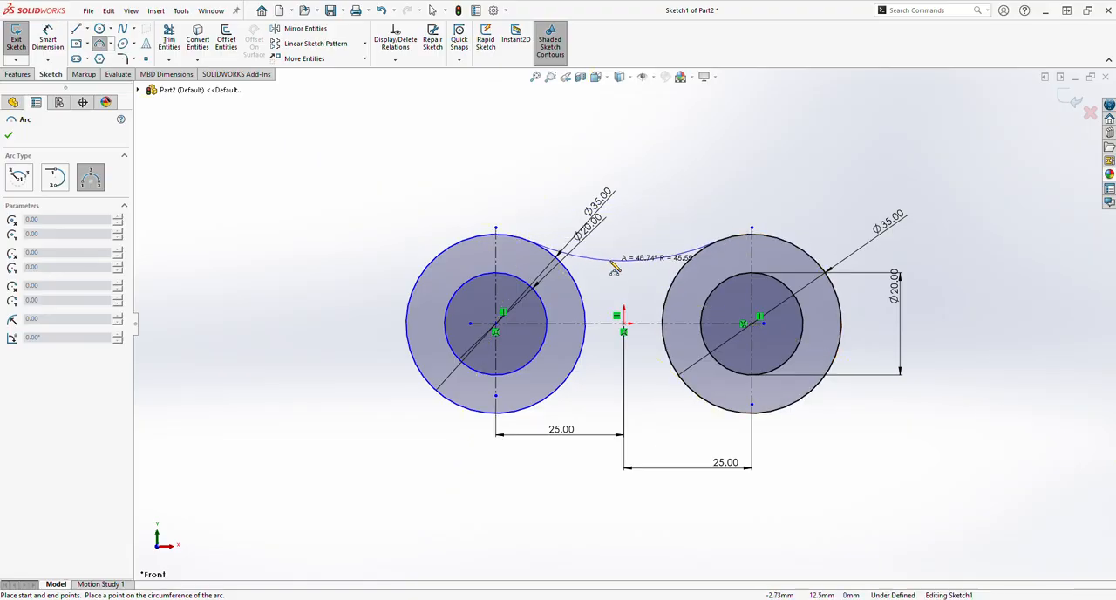
click(624, 263)
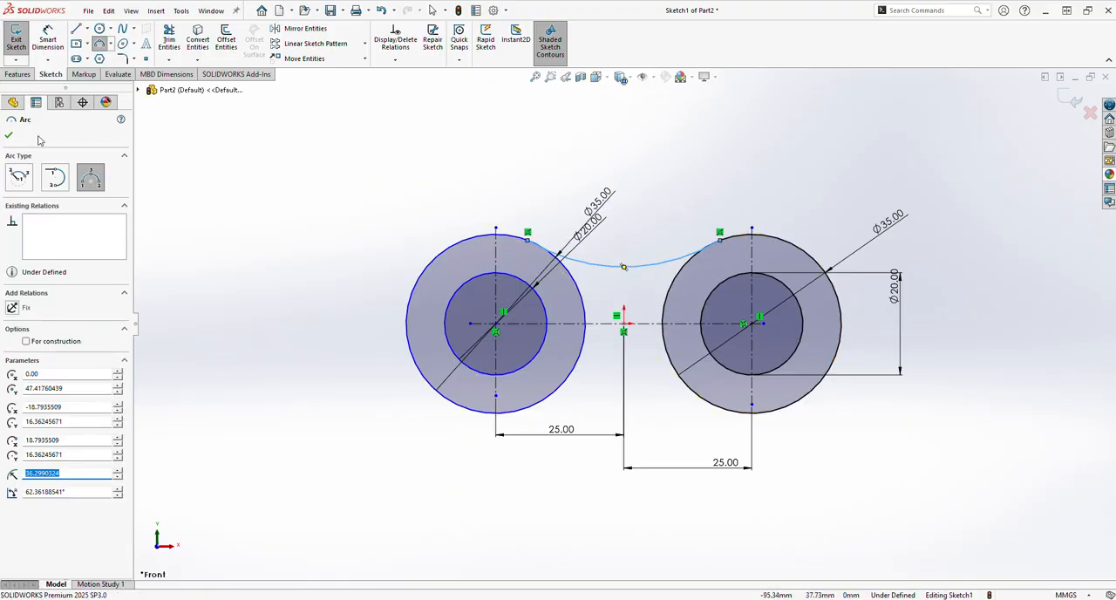
click(9, 135)
Make the connecting arc tangent to both the left and right outer circles
click(584, 289)
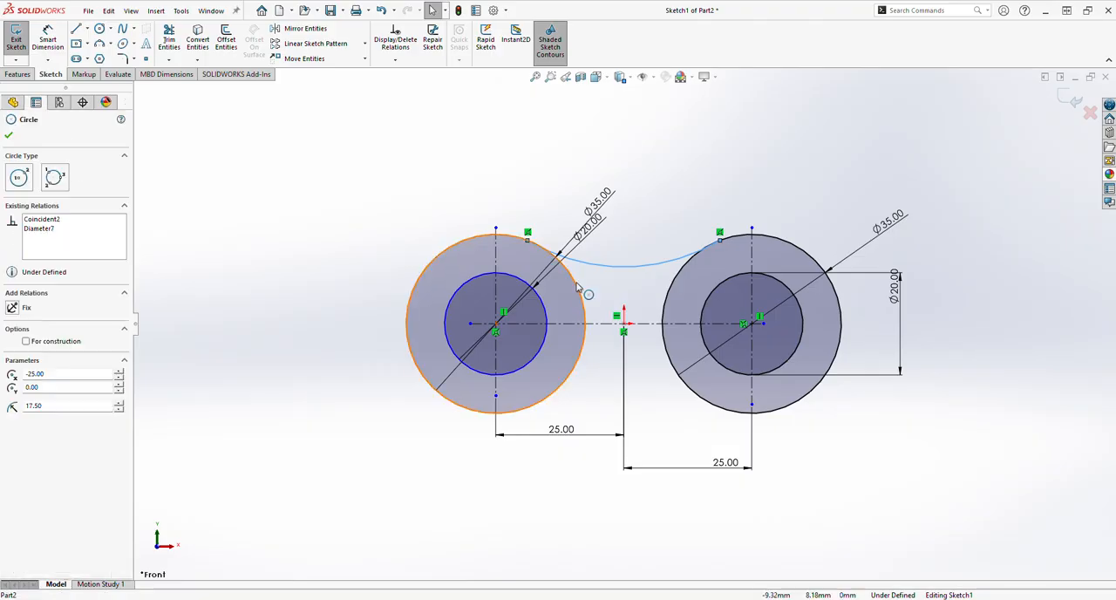
ctrl+click(600, 273)
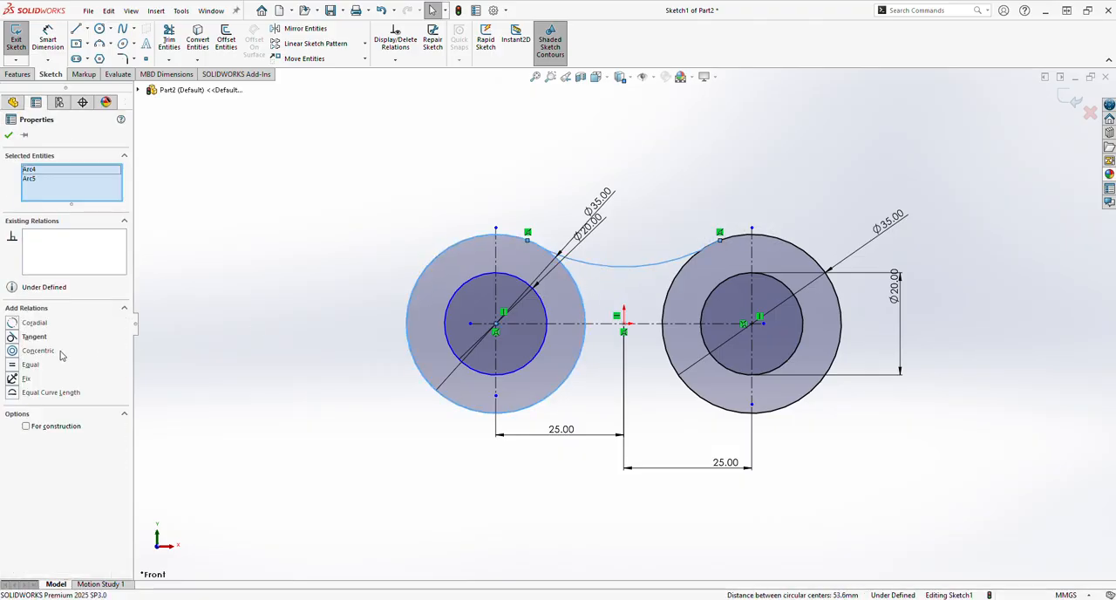
click(35, 337)
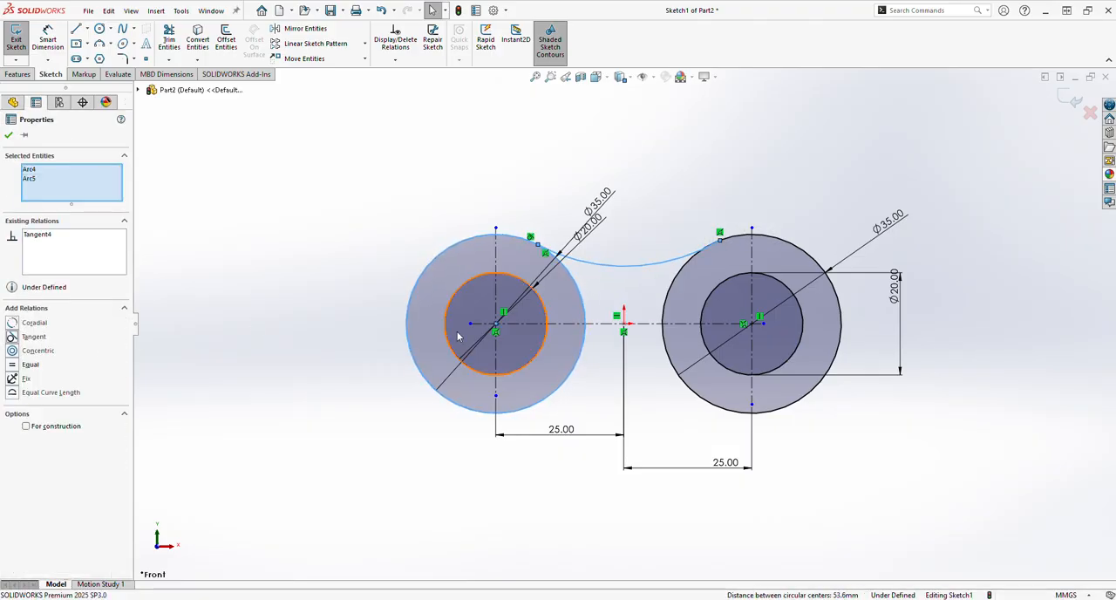
click(667, 291)
click(683, 259)
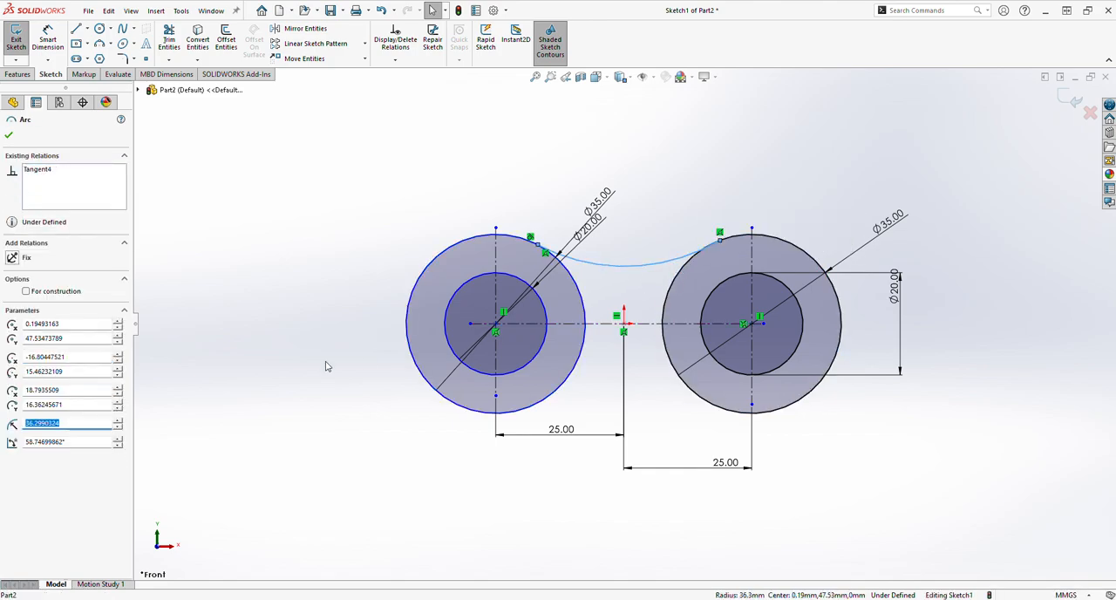
click(580, 534)
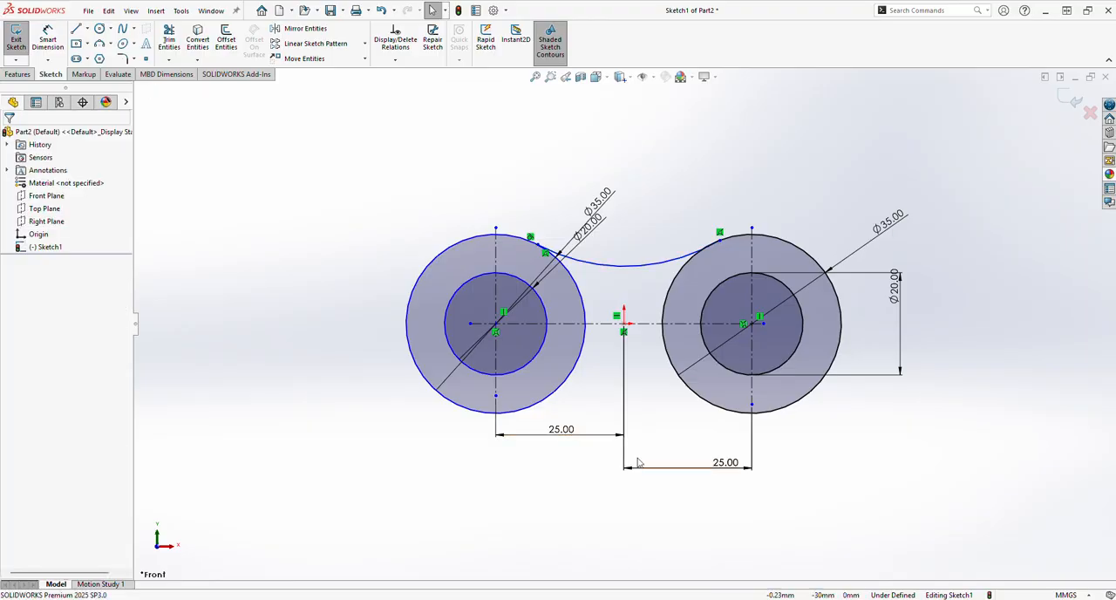
click(689, 270)
ctrl+click(645, 263)
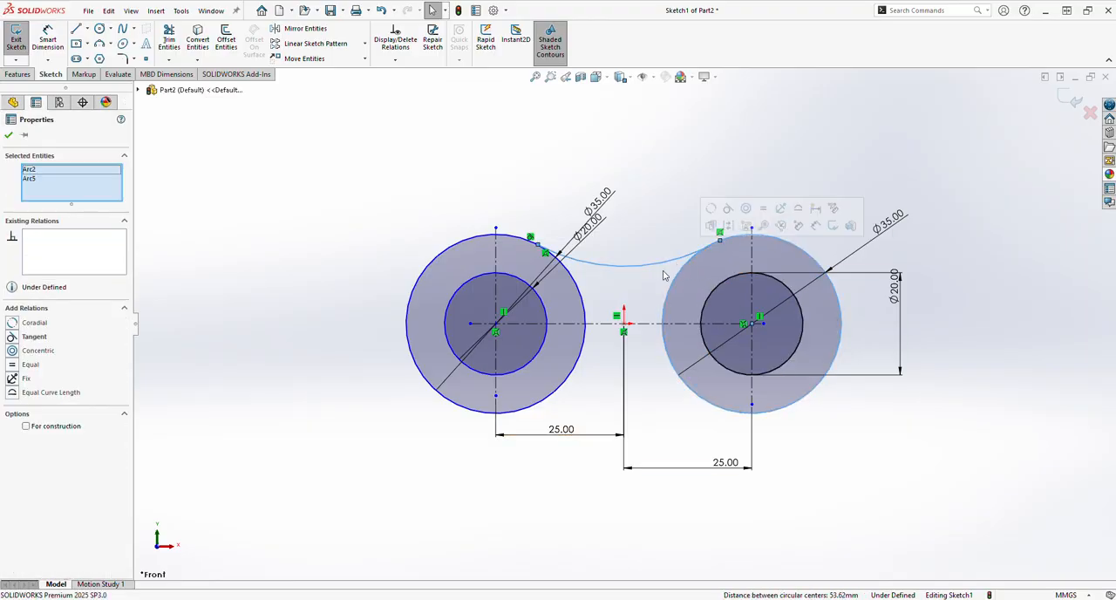
click(34, 337)
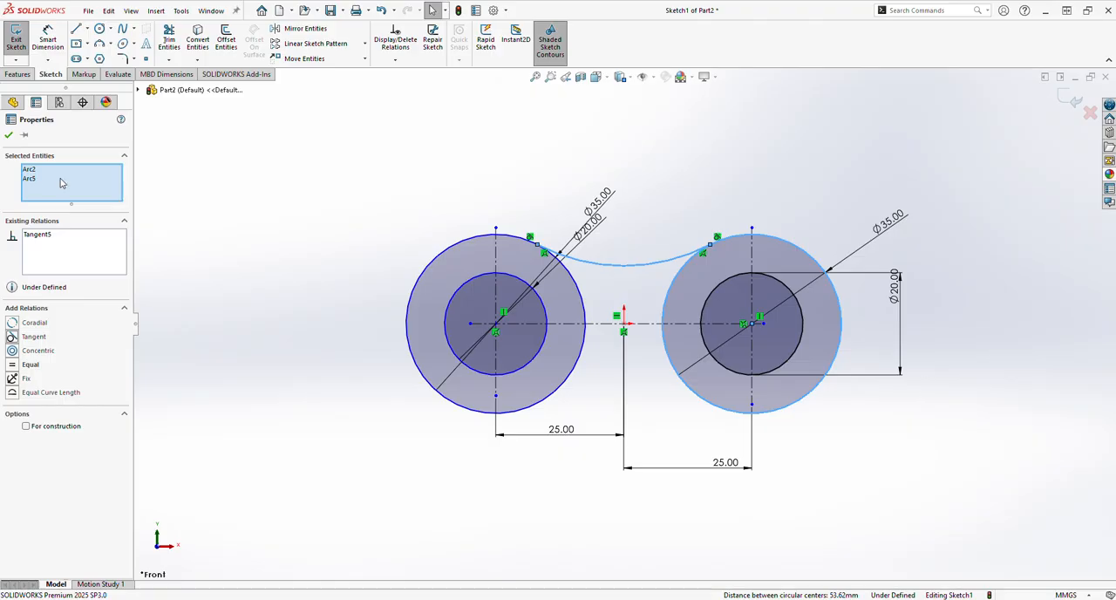
click(13, 136)
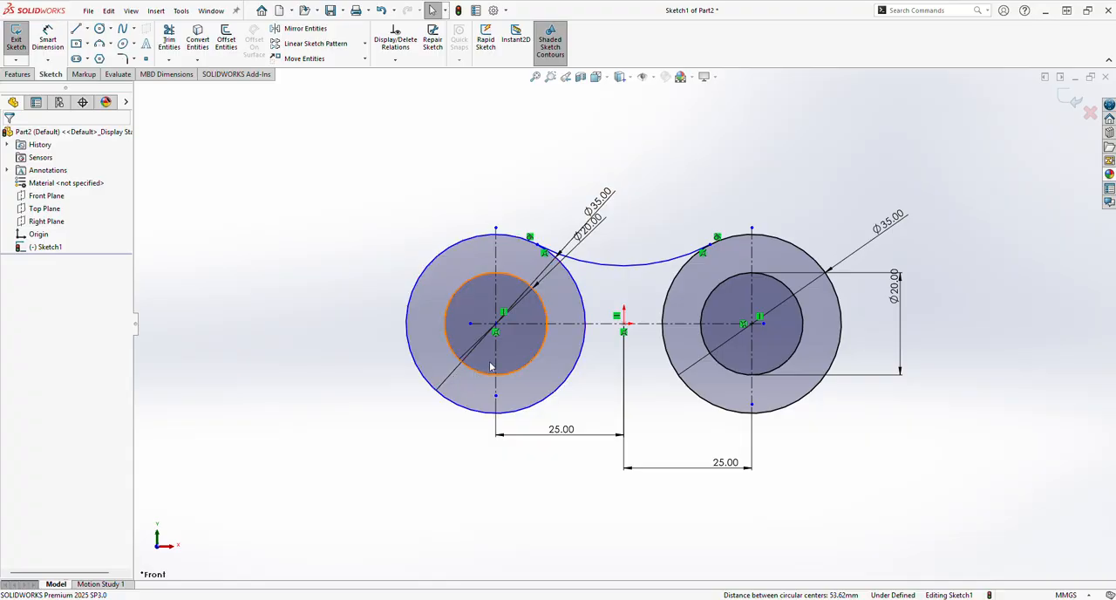
Dimension the connecting arc with a radius of 50 mm
click(43, 43)
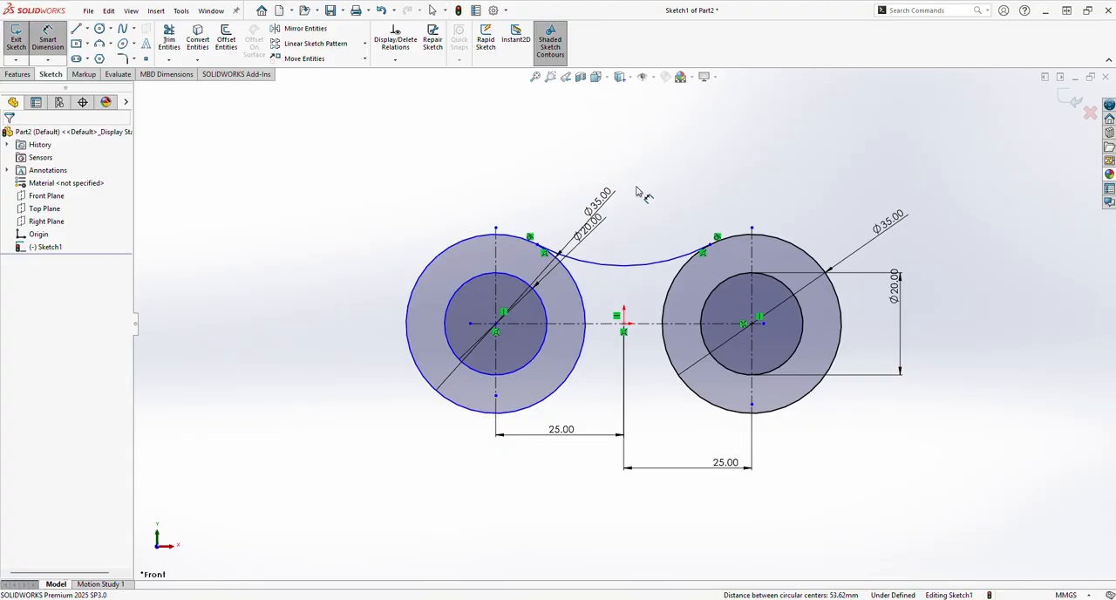
click(635, 265)
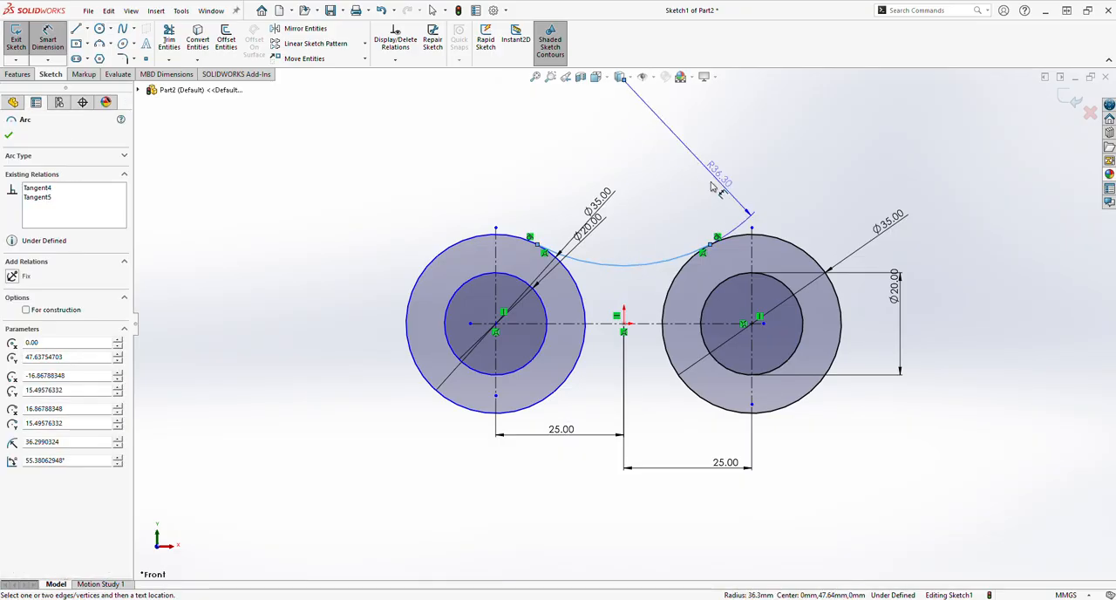
click(646, 203)
text(50)
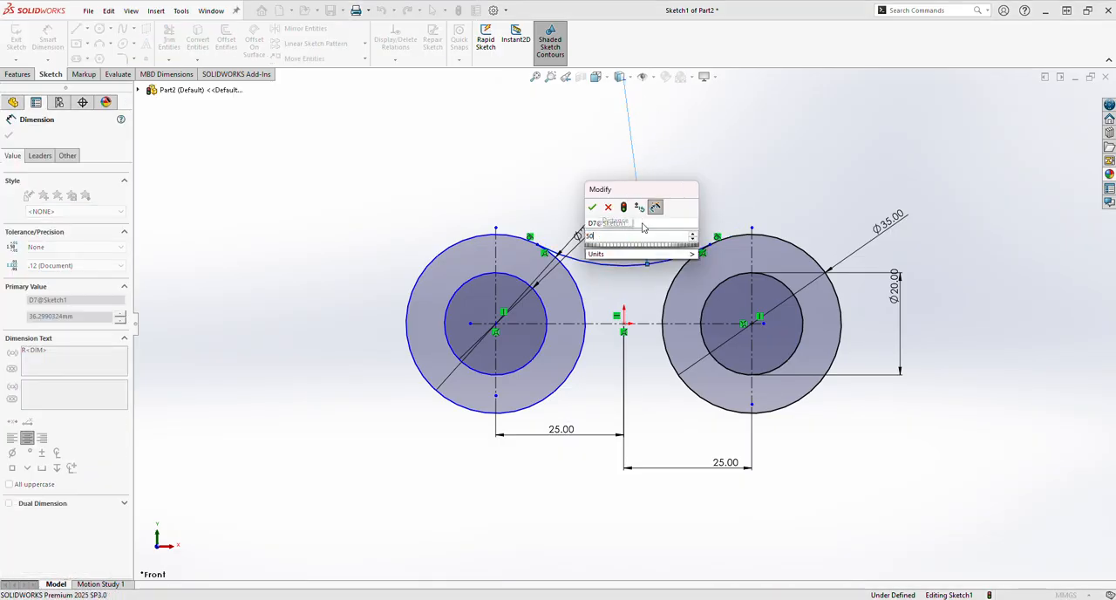
key(Return)
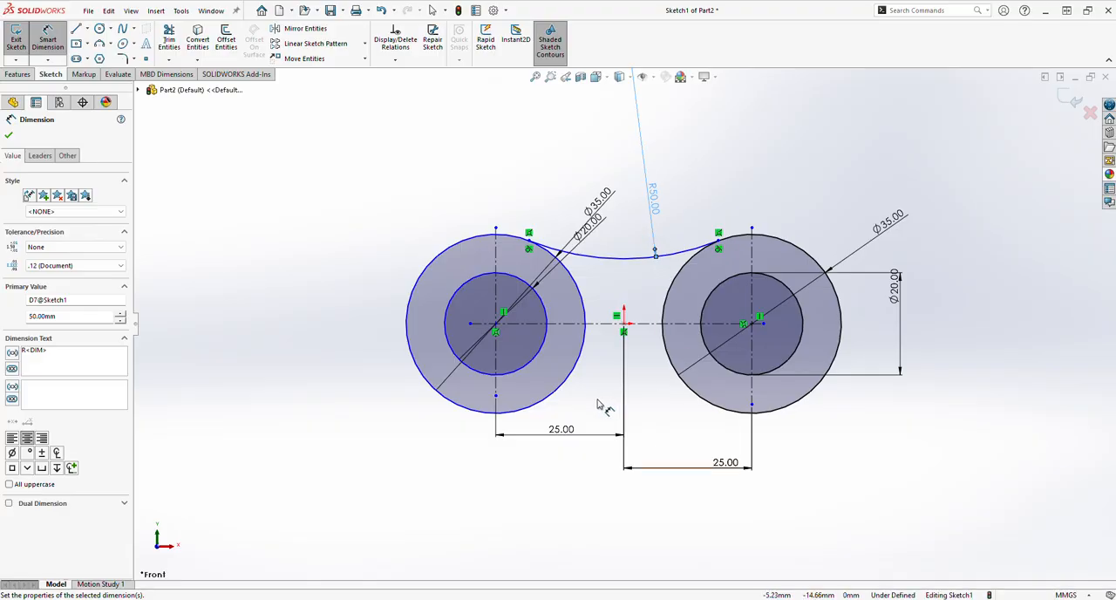
Draw a vertical centerline about 64.5 mm long from the origin straight down
key(z)
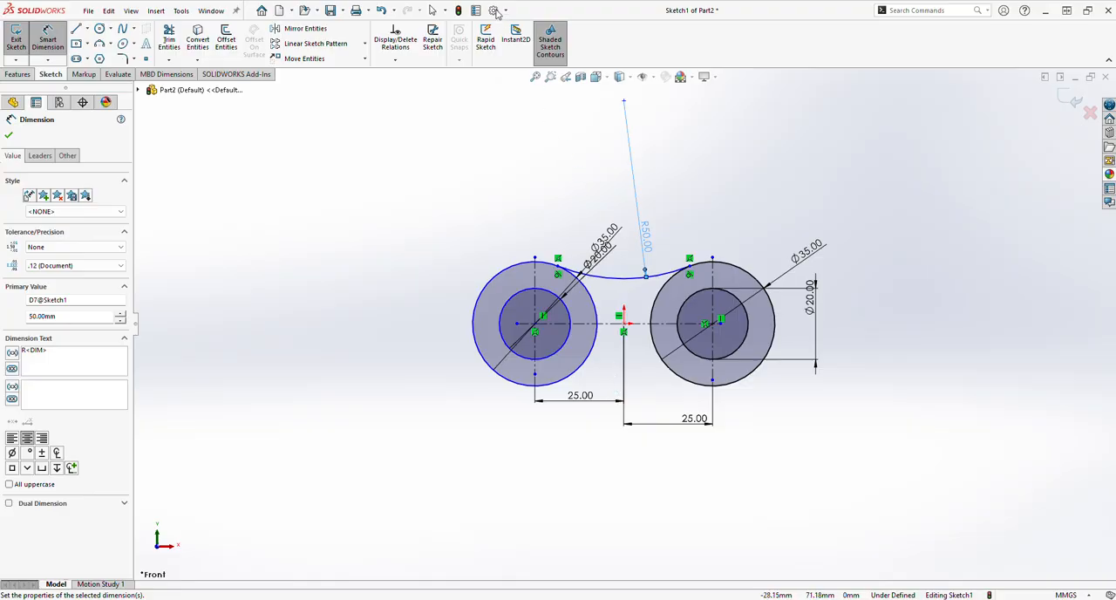
click(87, 29)
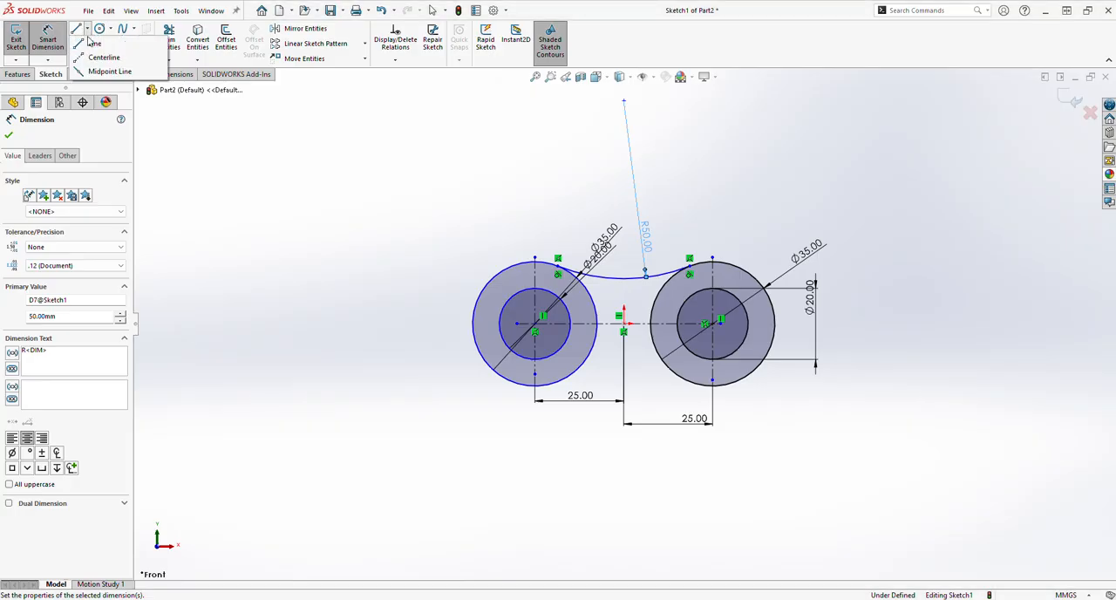
click(96, 46)
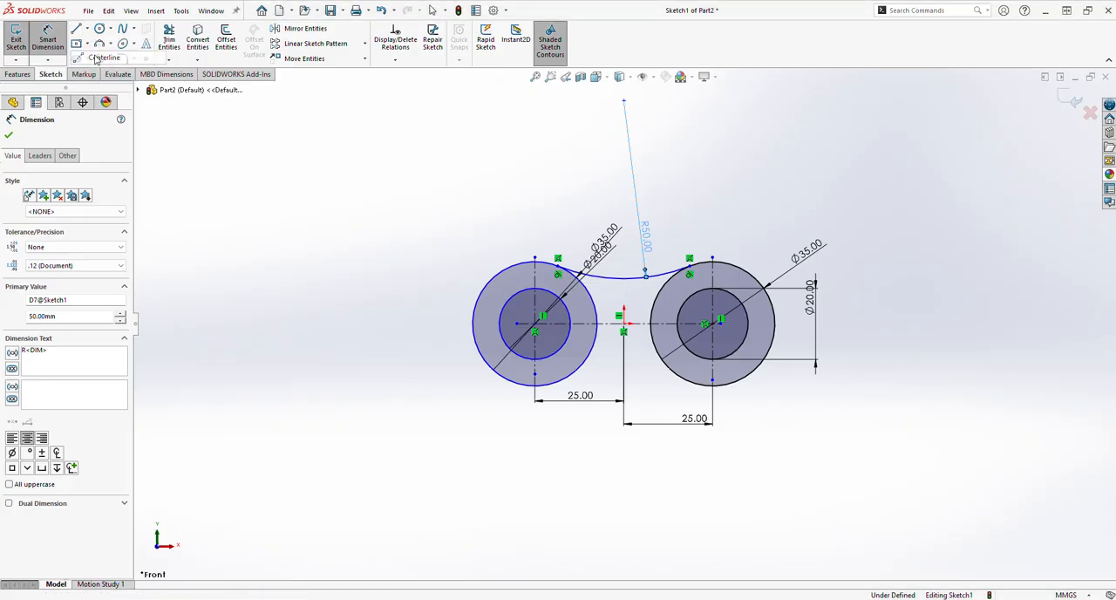
click(624, 324)
click(625, 552)
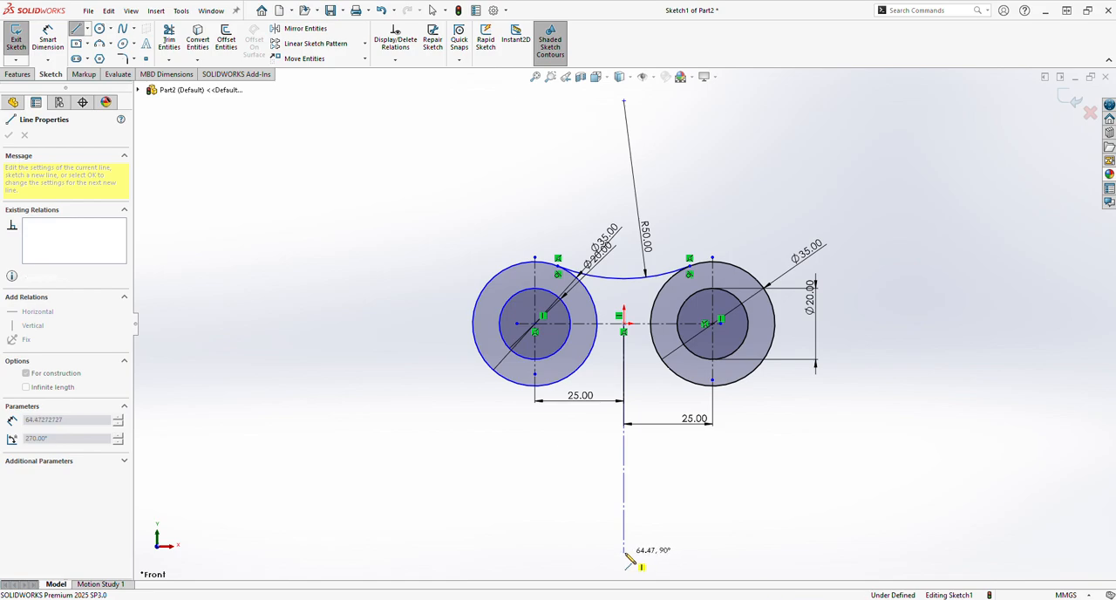
right_click(678, 477)
click(696, 477)
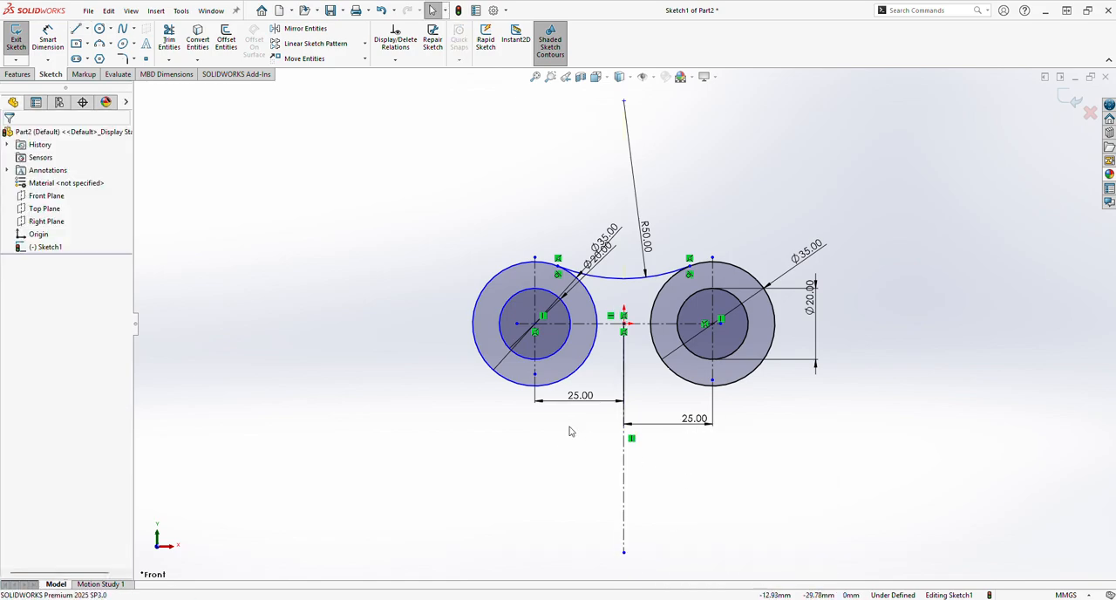
Sketch a center rectangle about 6.9 mm wide and 32.7 mm high, centered on the lower part of the vertical centerline
click(87, 49)
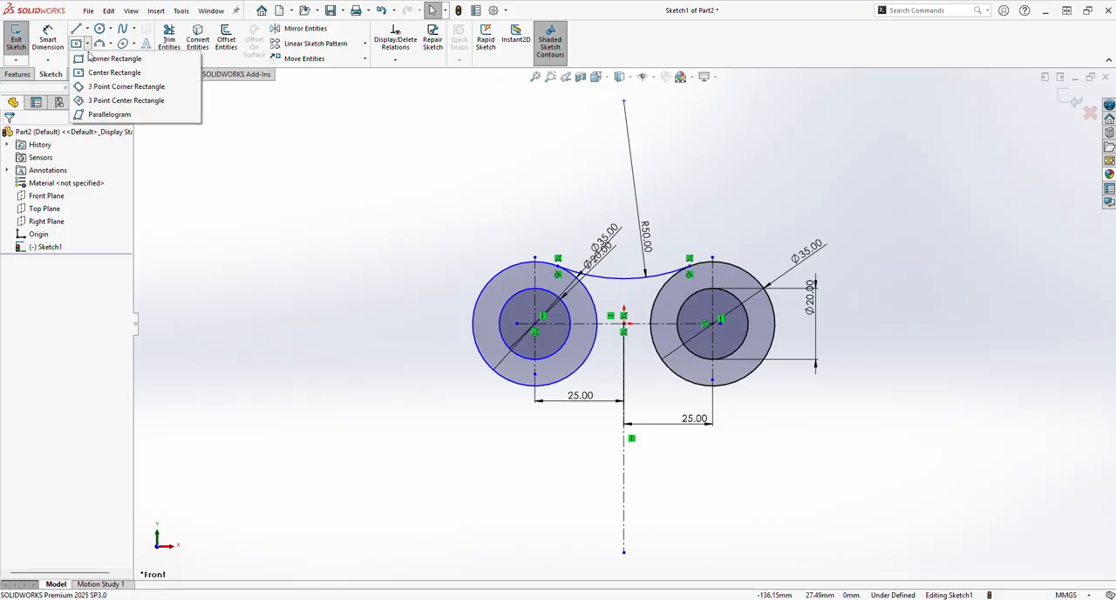
click(97, 73)
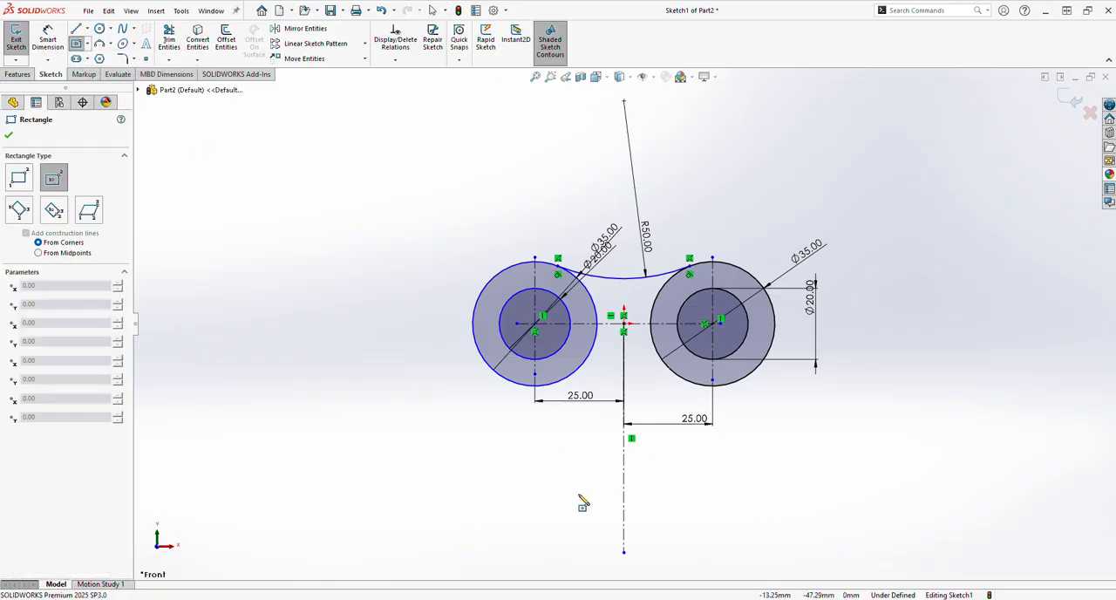
click(624, 514)
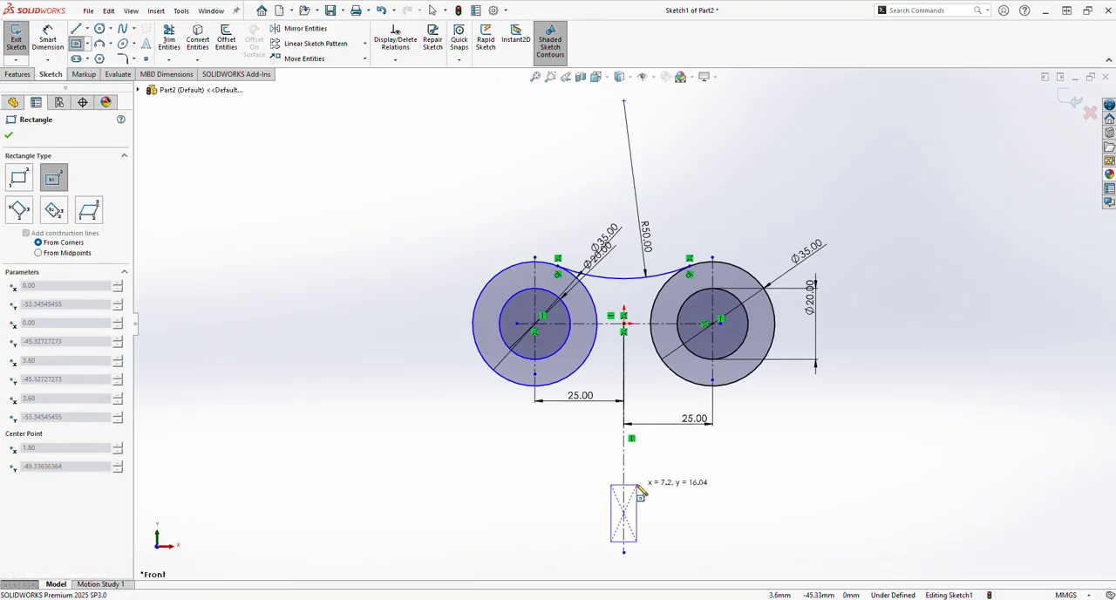
click(637, 456)
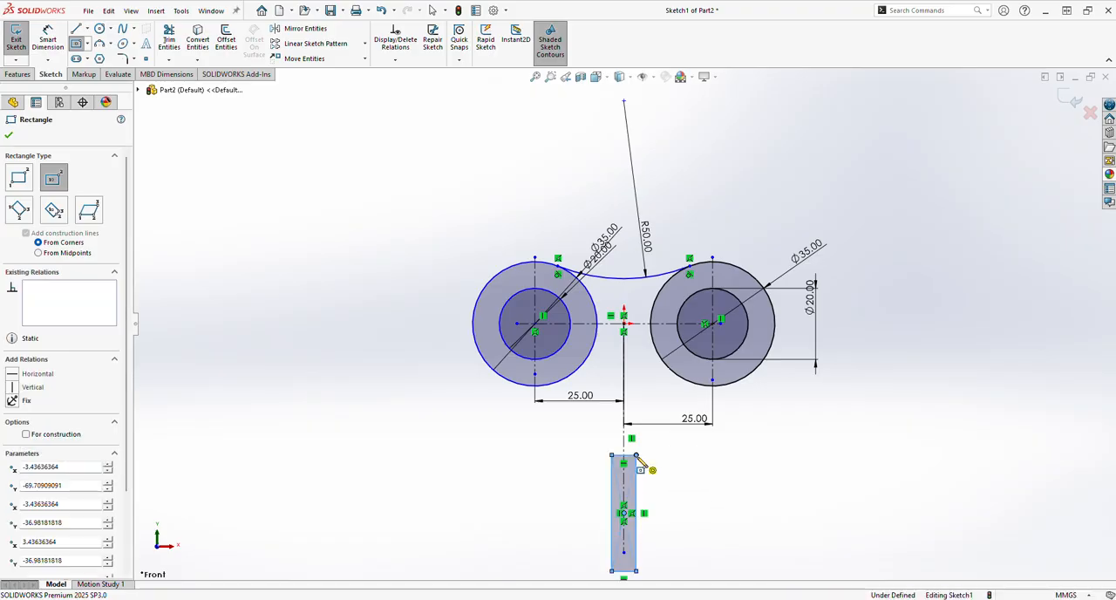
click(10, 136)
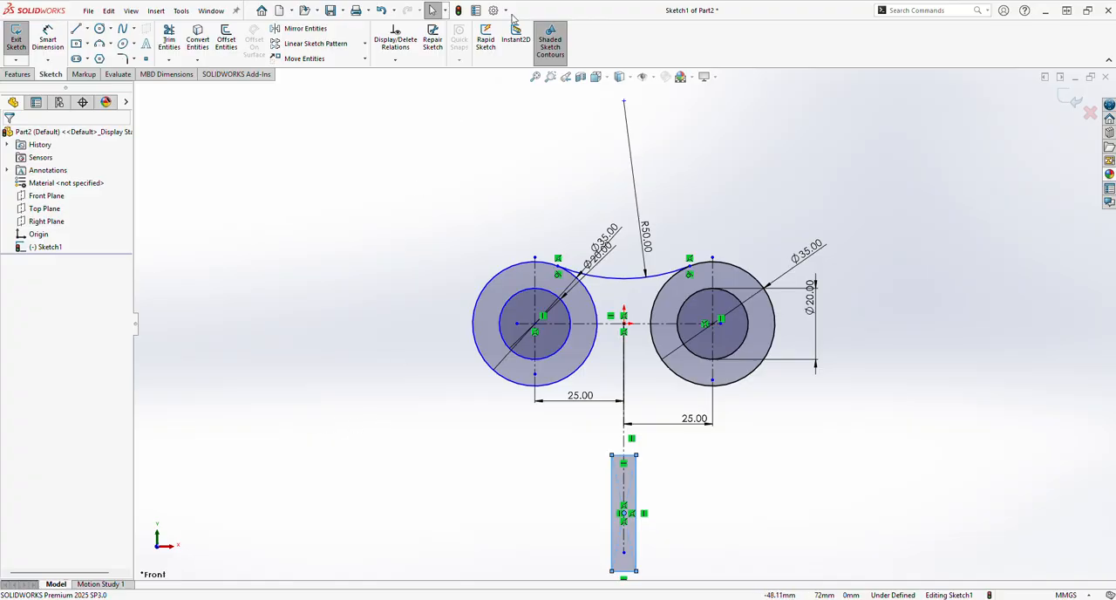
Consult the Exercise-08 reference drawing and dimension the rectangle 10 mm wide and 45 mm high
key(alt+Tab)
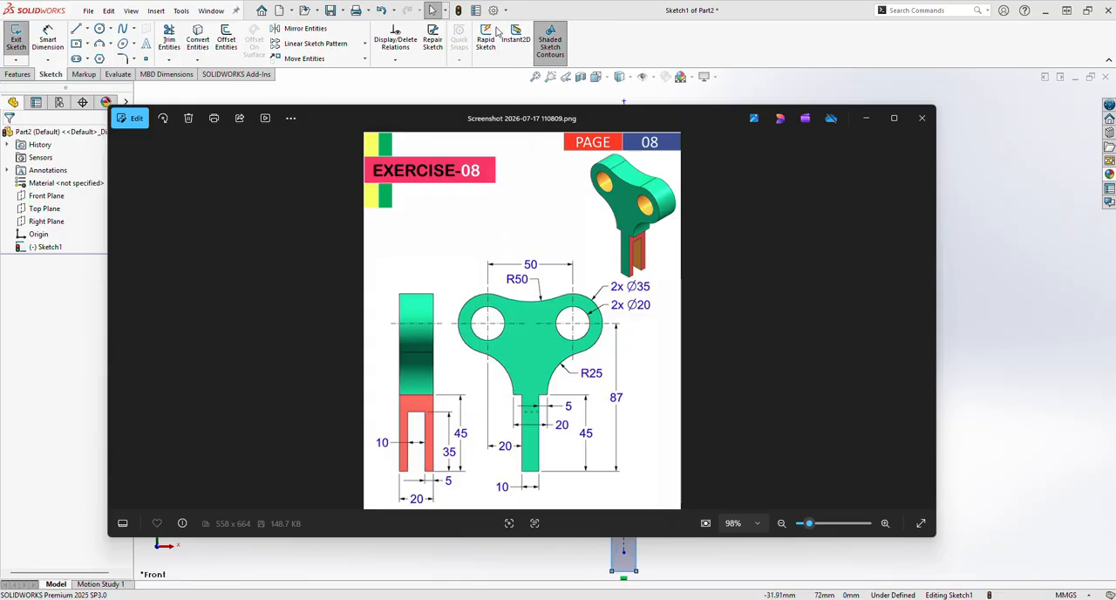
click(499, 24)
click(609, 442)
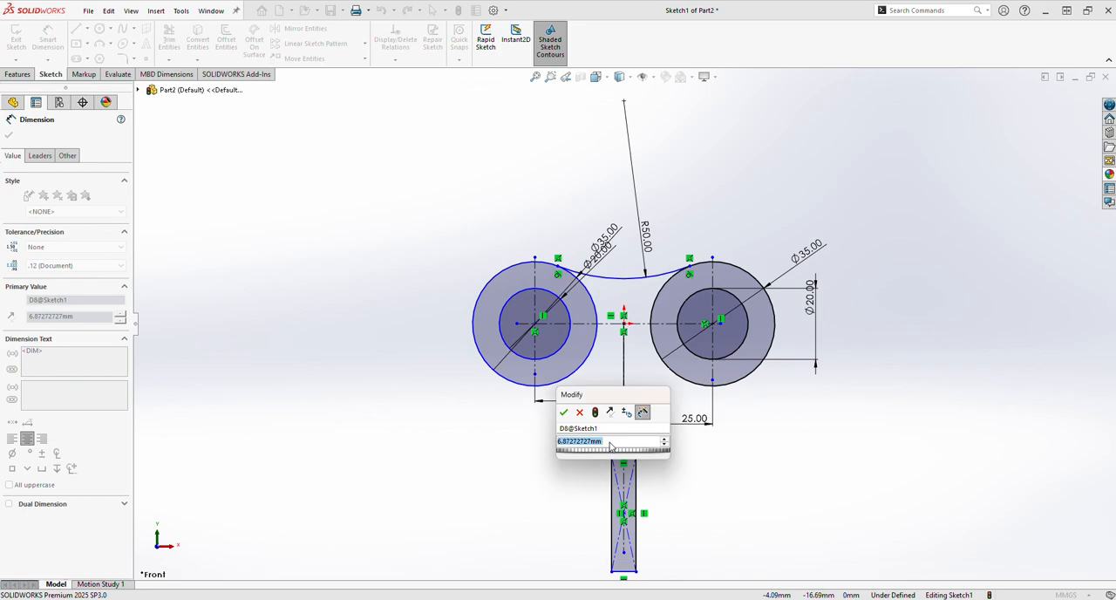
text(10)
key(Return)
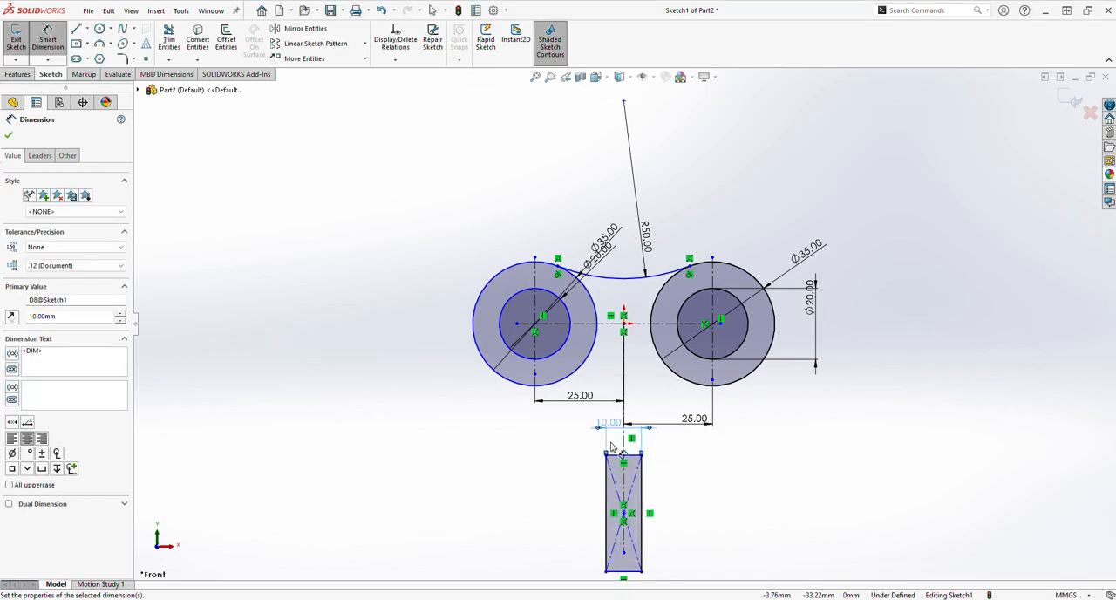
click(643, 502)
click(749, 498)
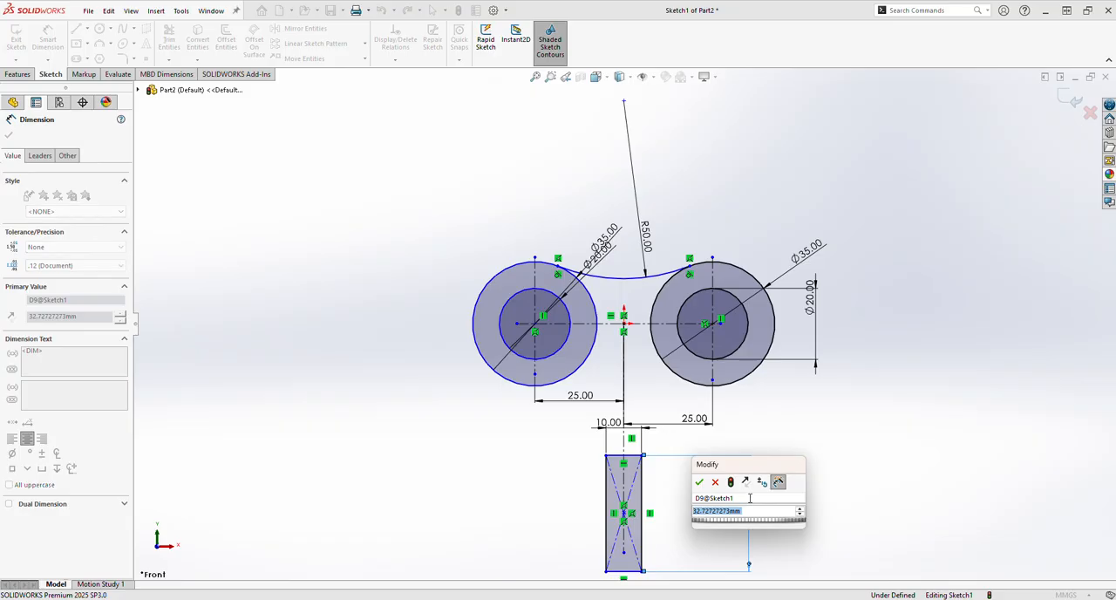
text(45)
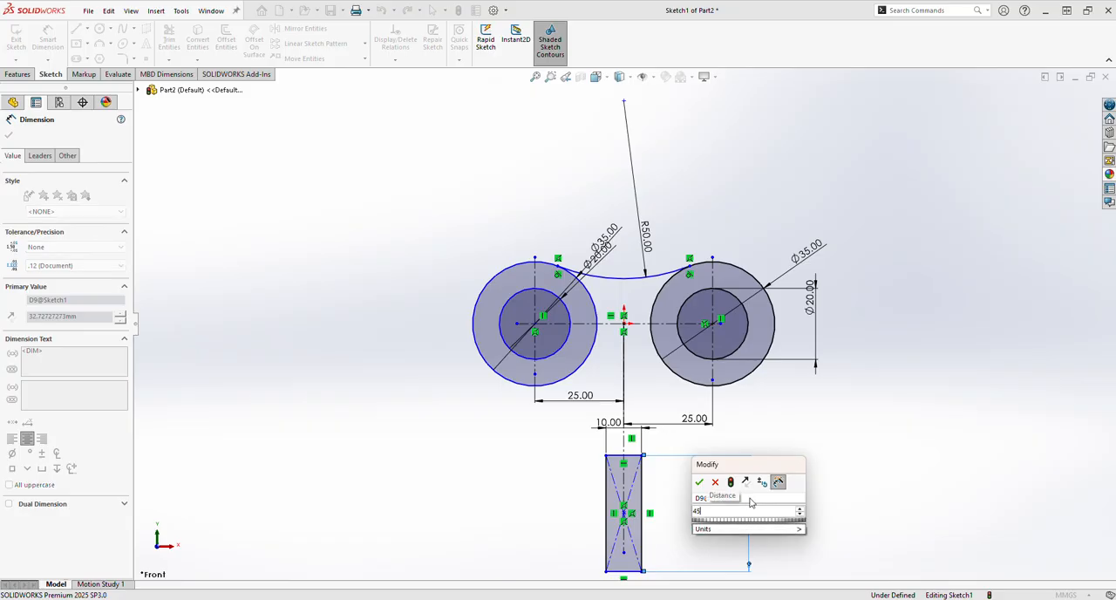
key(Return)
key(f)
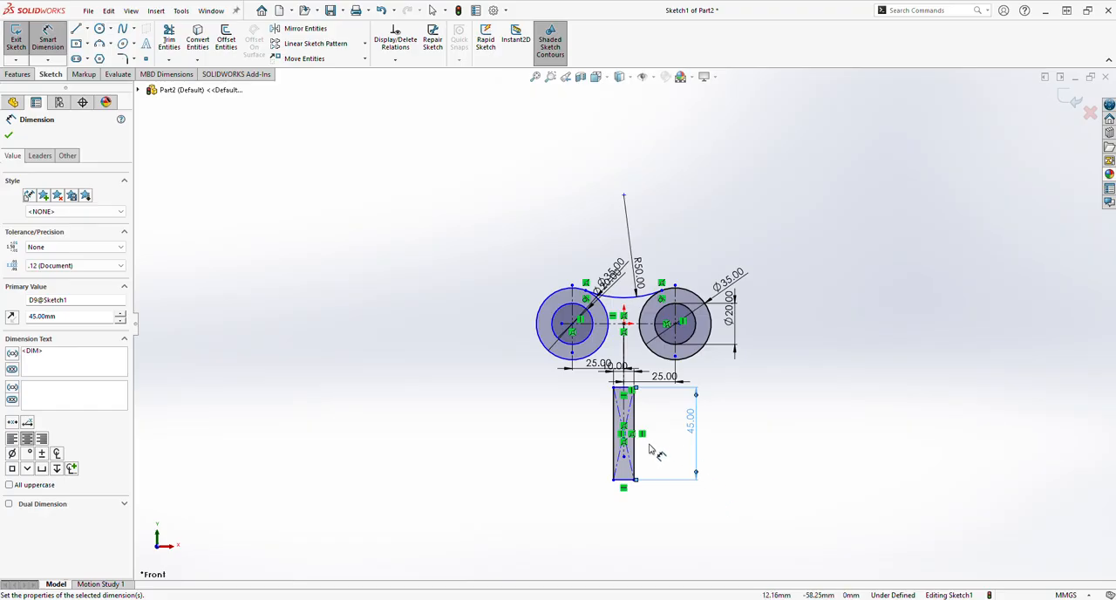
click(640, 335)
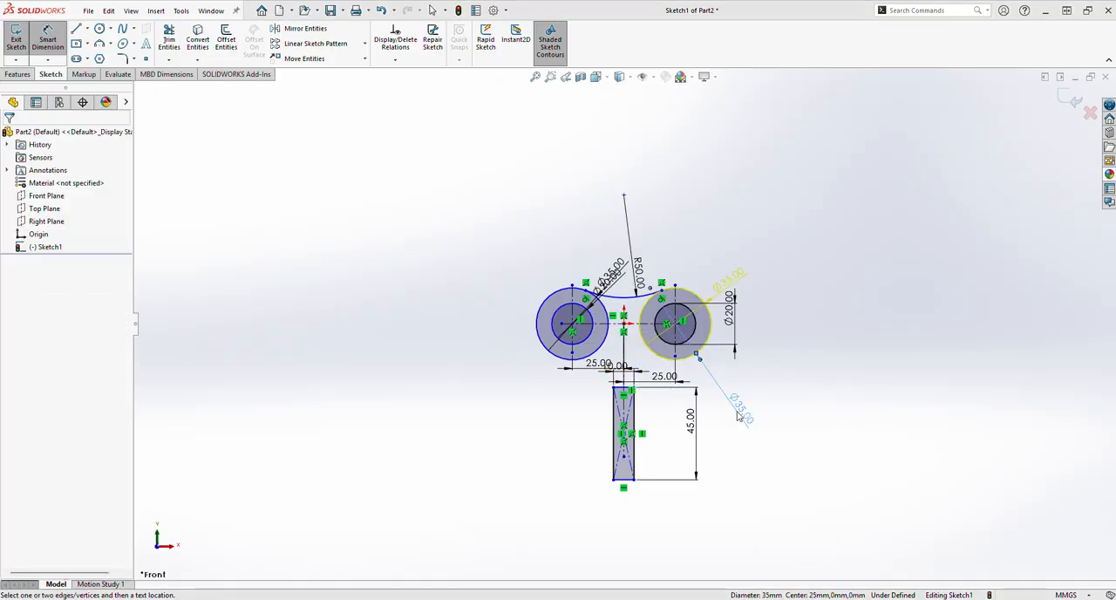
click(743, 403)
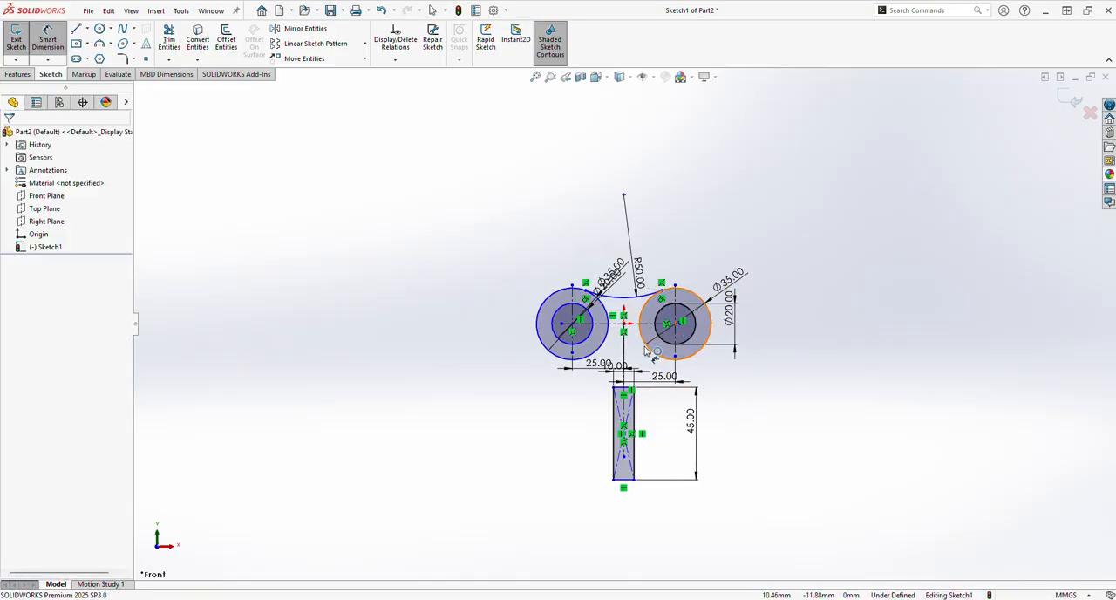
Dimension the vertical distance from the origin to the stem rectangle's bottom corner as 87 mm
click(632, 485)
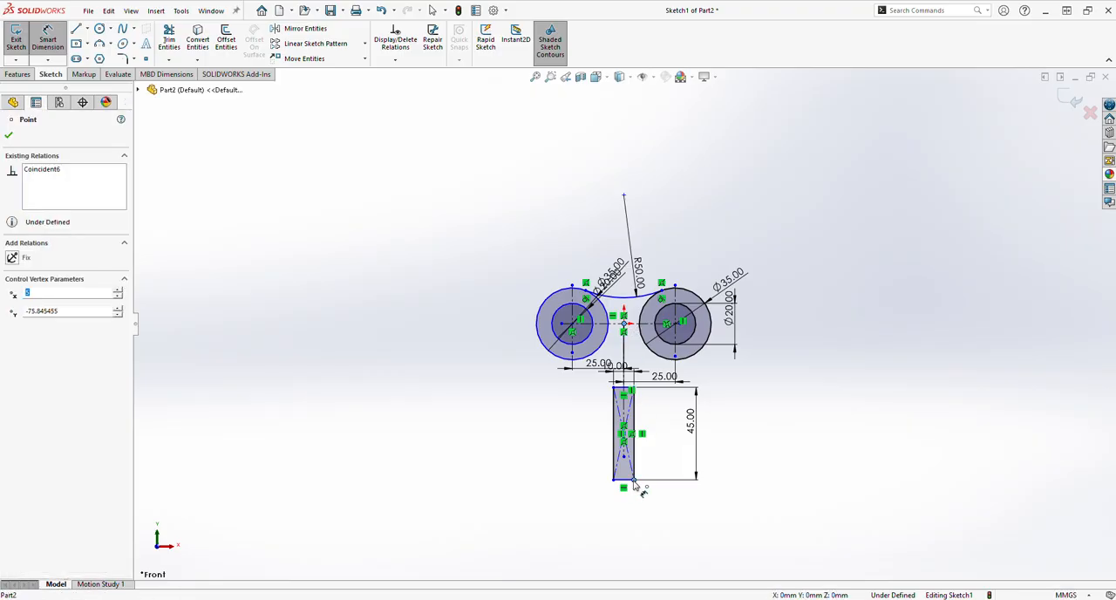
click(624, 322)
click(793, 429)
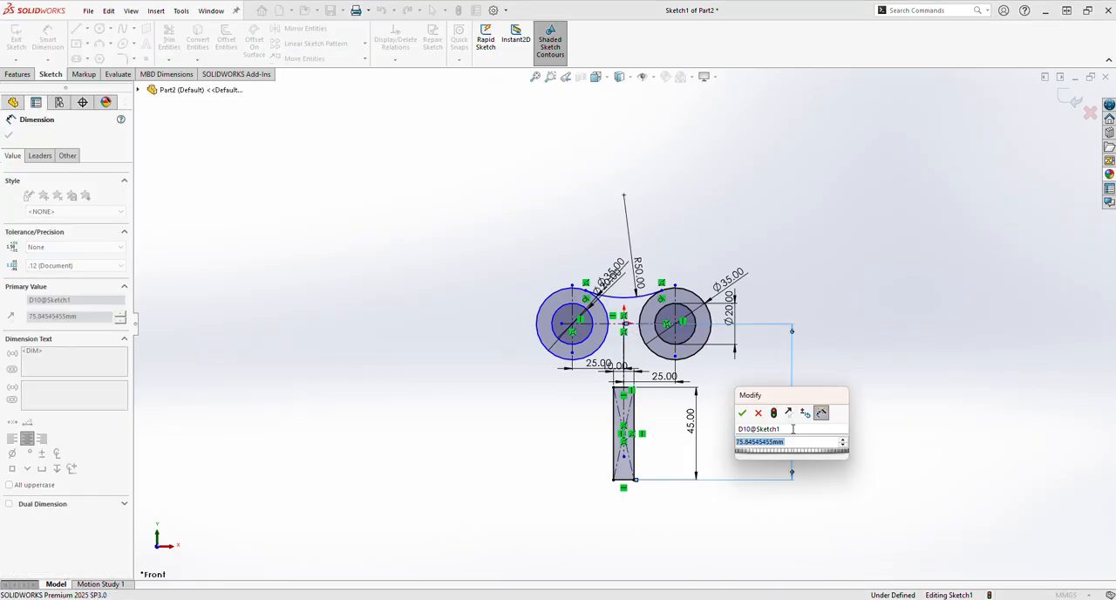
text(87)
key(Return)
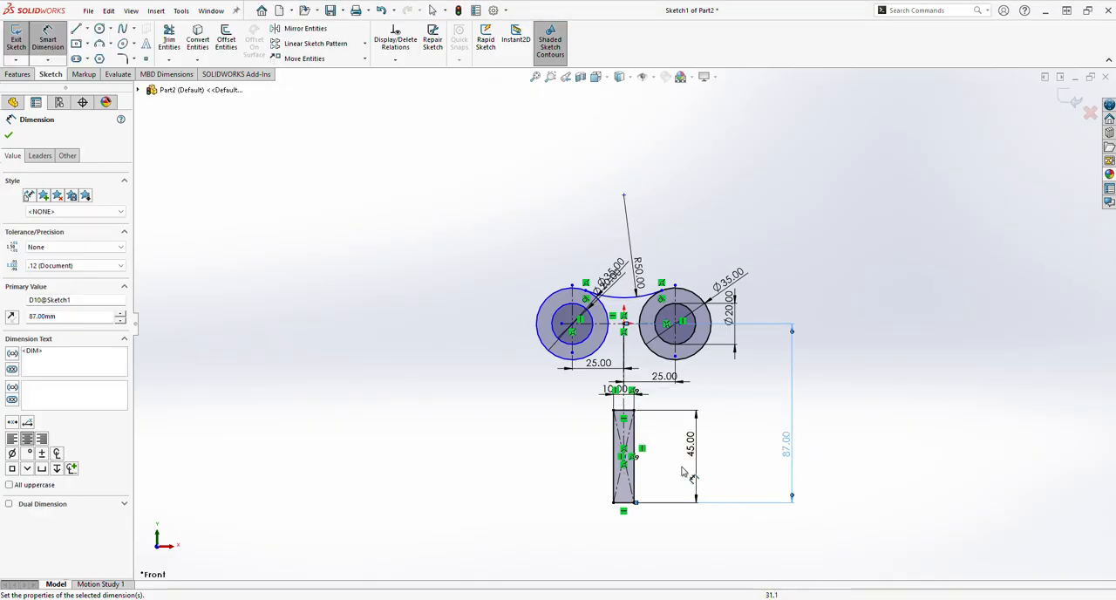
click(10, 137)
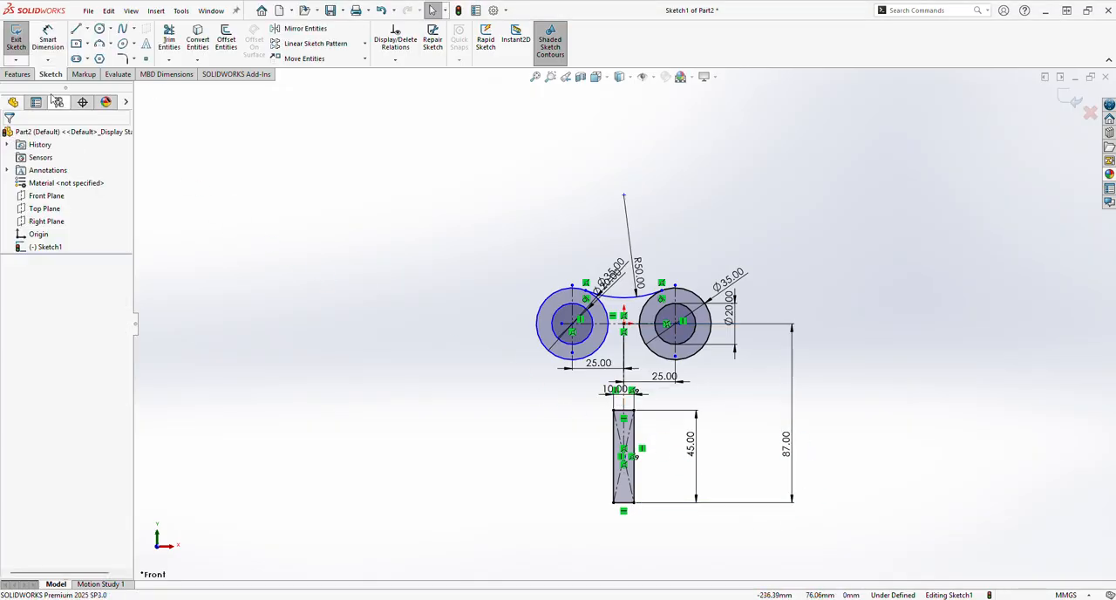
Draw horizontal lines outward from the stem's two upper corners, about 9.1 mm to the right and 8.3 mm to the left
click(78, 30)
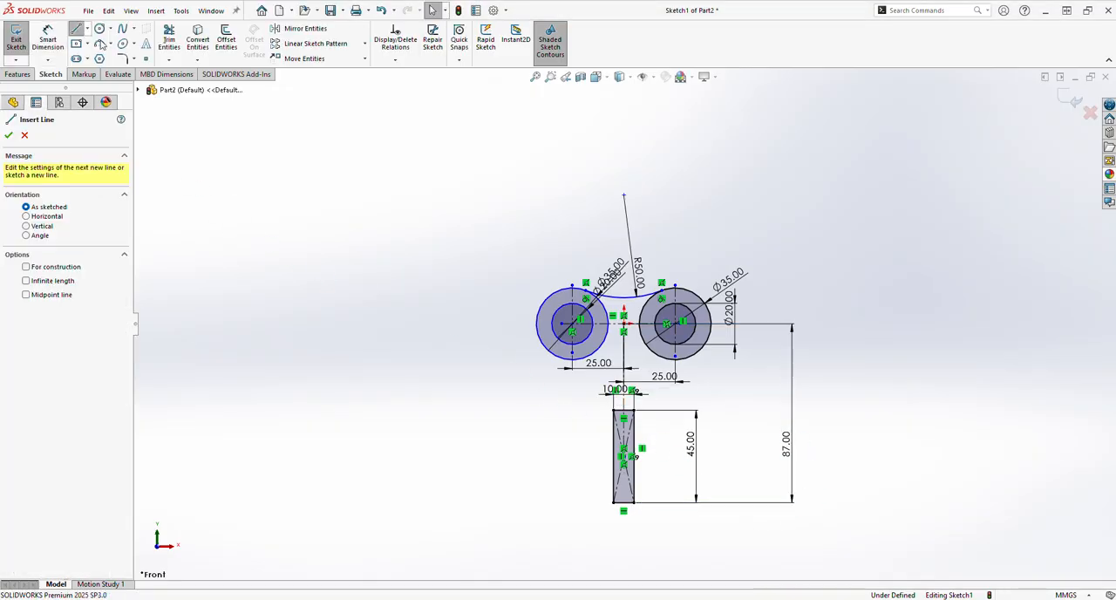
click(637, 412)
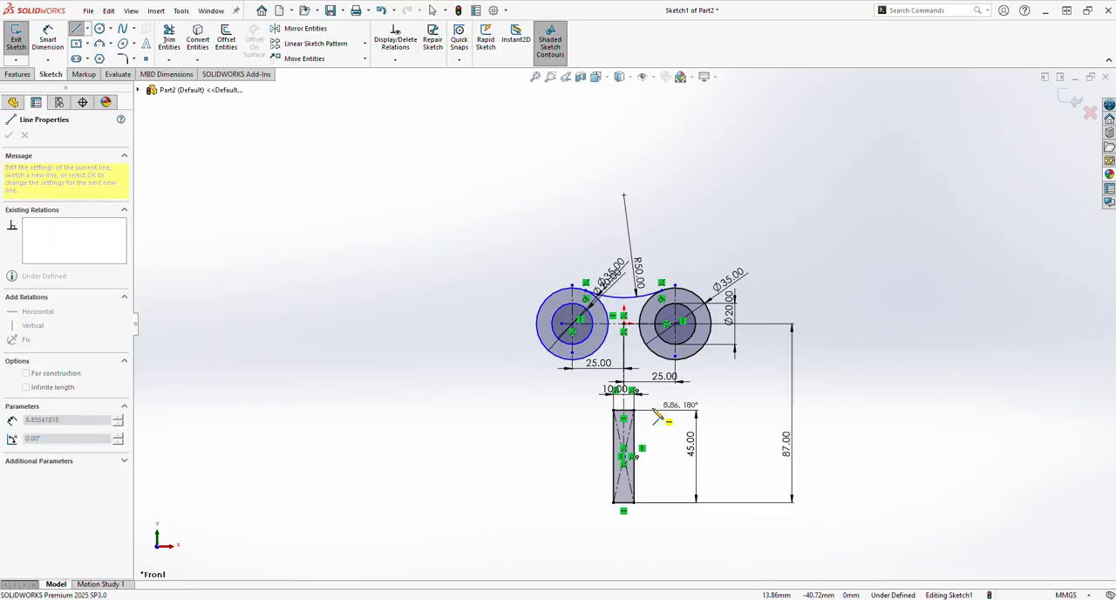
right_click(673, 427)
click(678, 442)
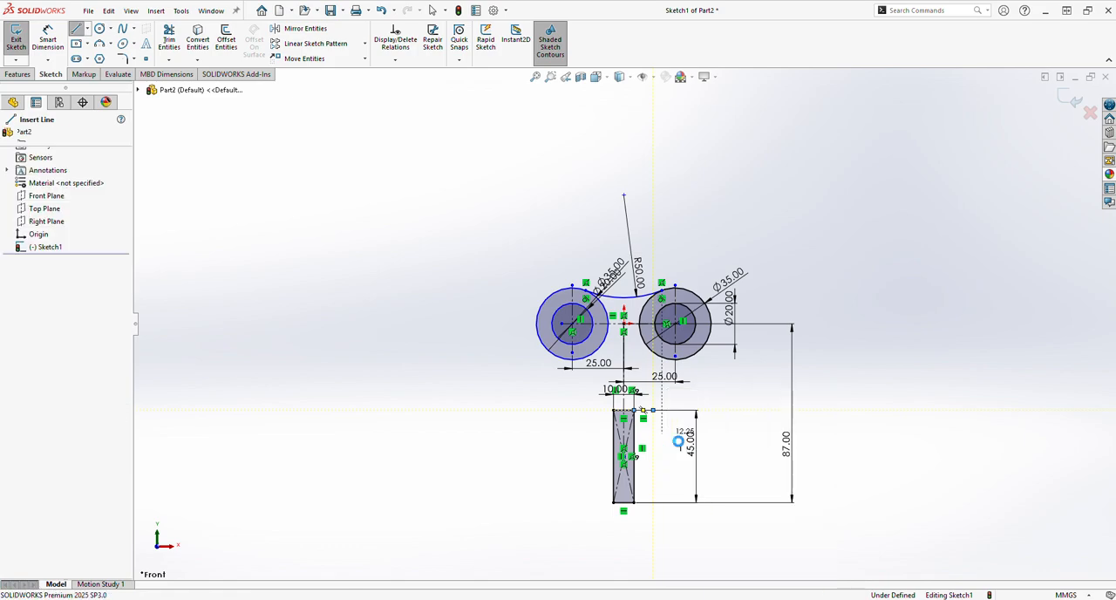
key(l)
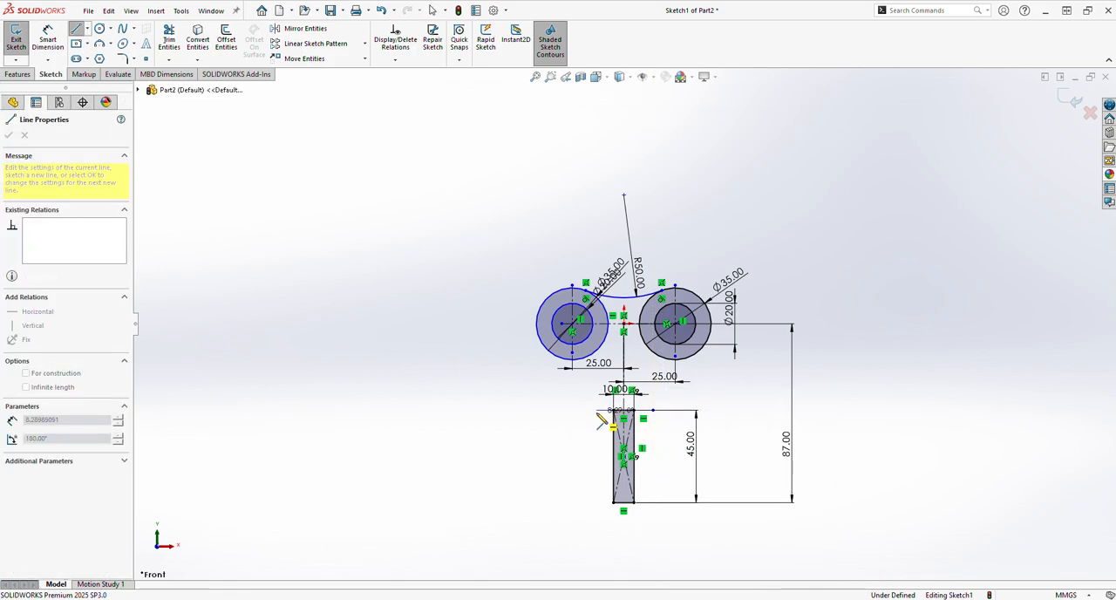
click(597, 410)
key(Escape)
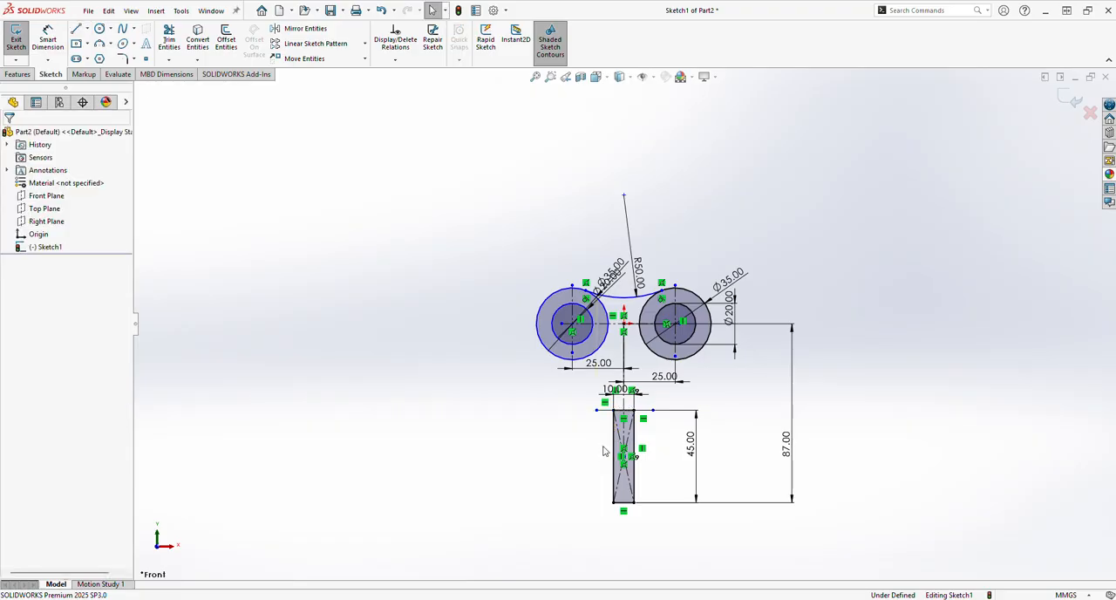
Dimension both short horizontal lines beside the stem's upper corners to 5 mm long
click(51, 41)
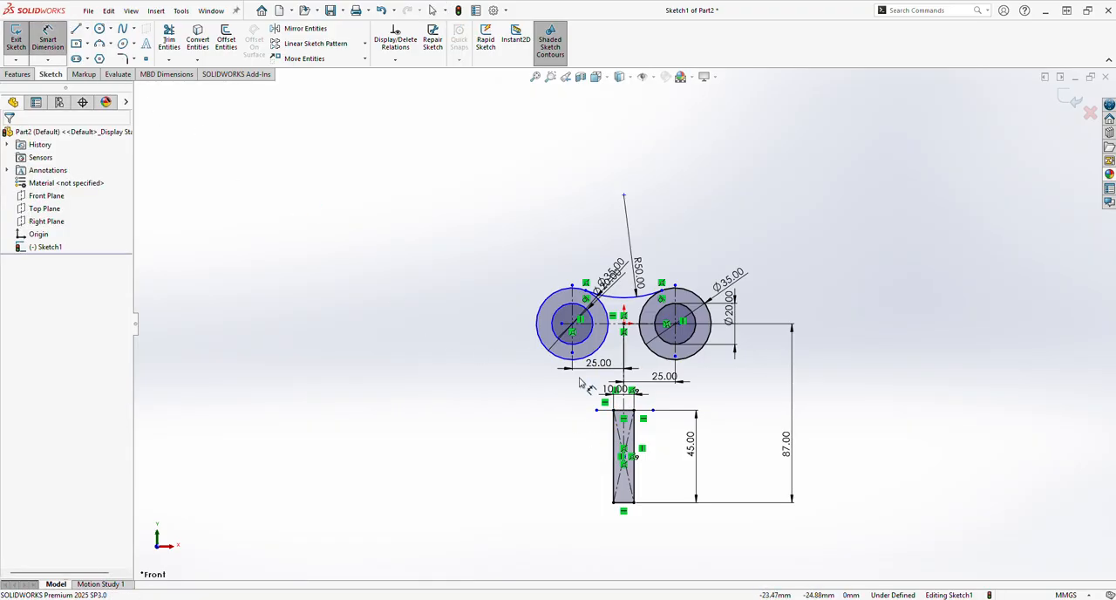
click(605, 411)
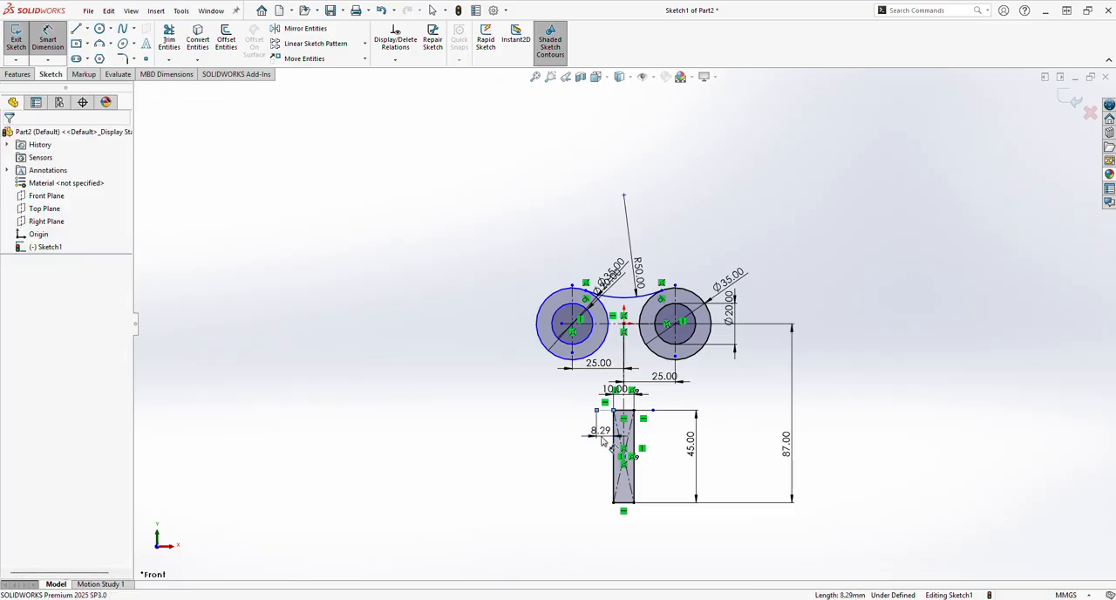
click(601, 436)
text(5)
key(Return)
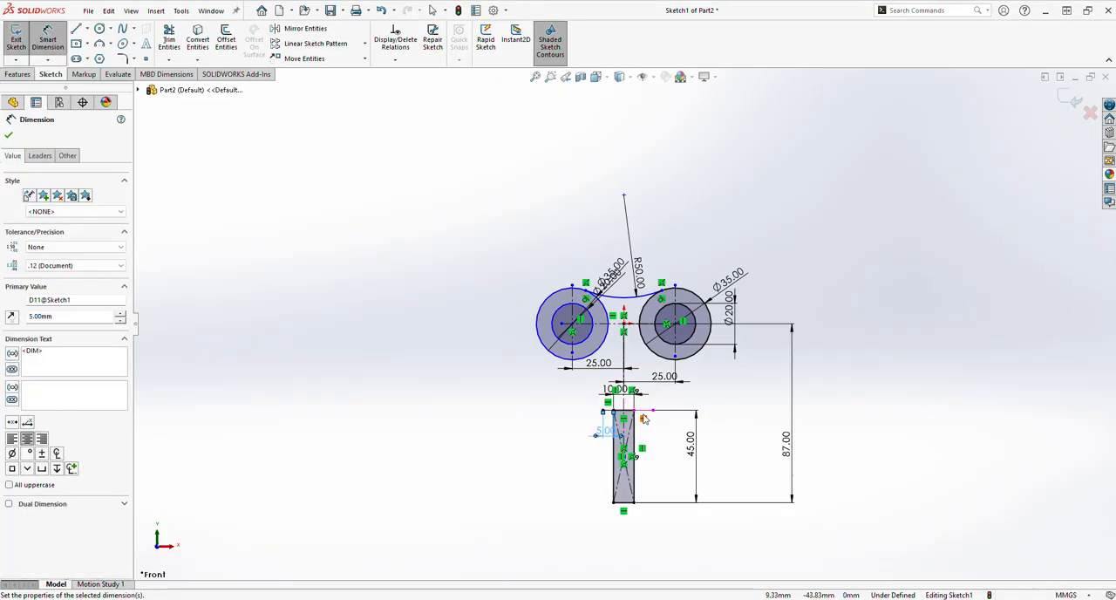
click(647, 446)
text(5)
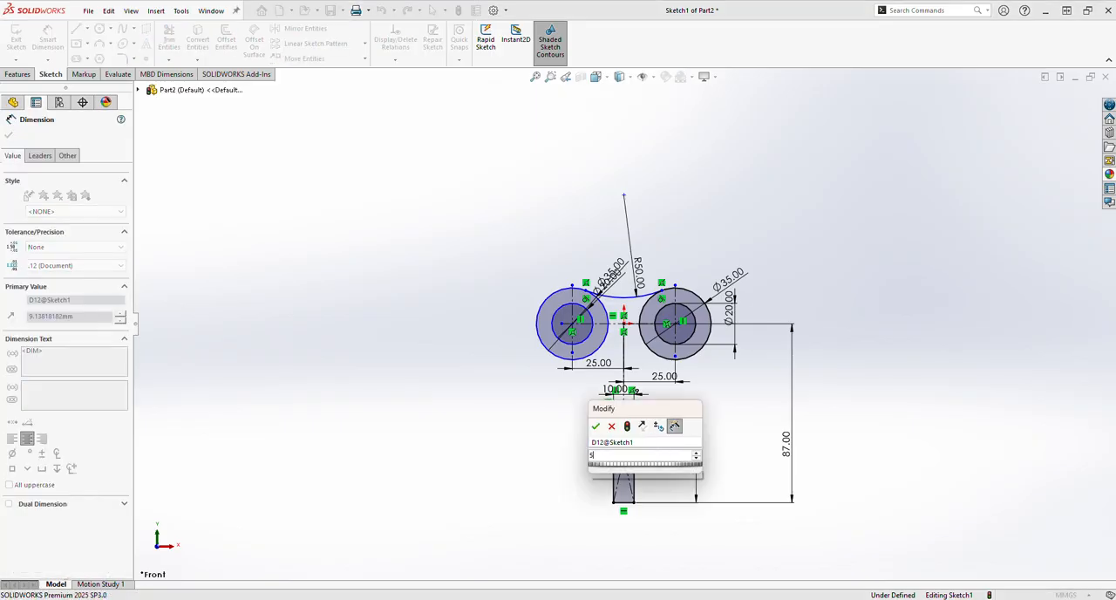
key(Return)
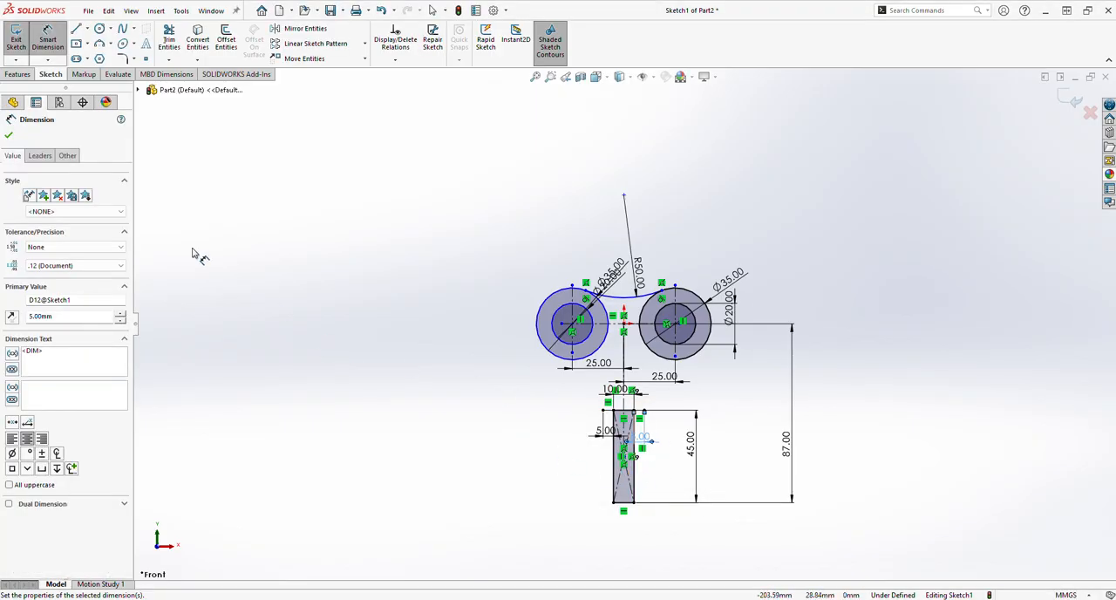
click(8, 134)
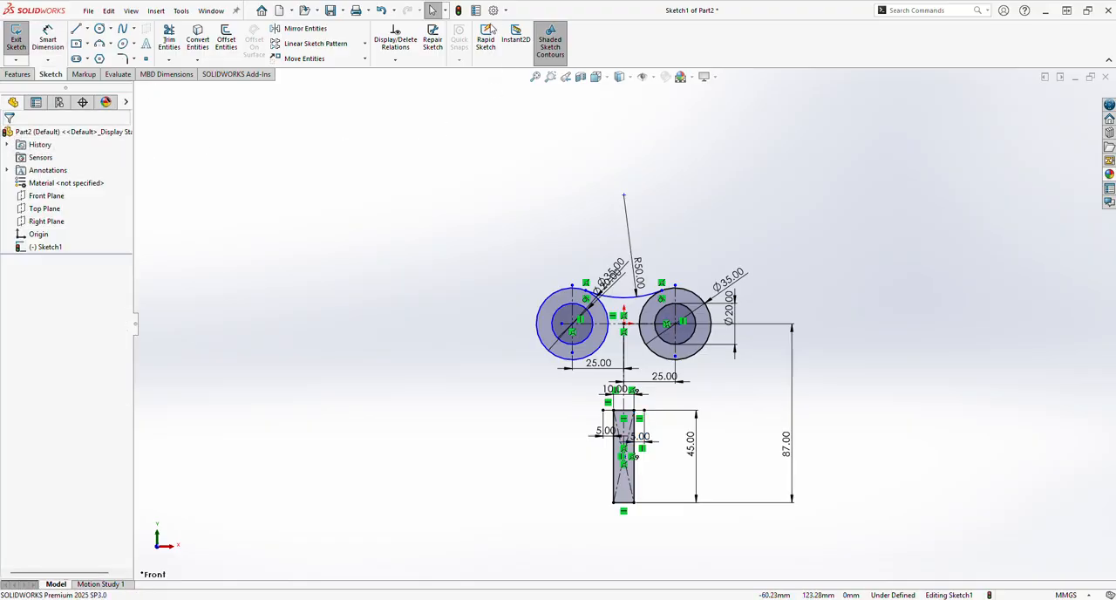
Draw three-point arcs from each outer circle's lower edge to the 5 mm line ends, radii about 54.3 mm left and 136.3 mm right
click(100, 43)
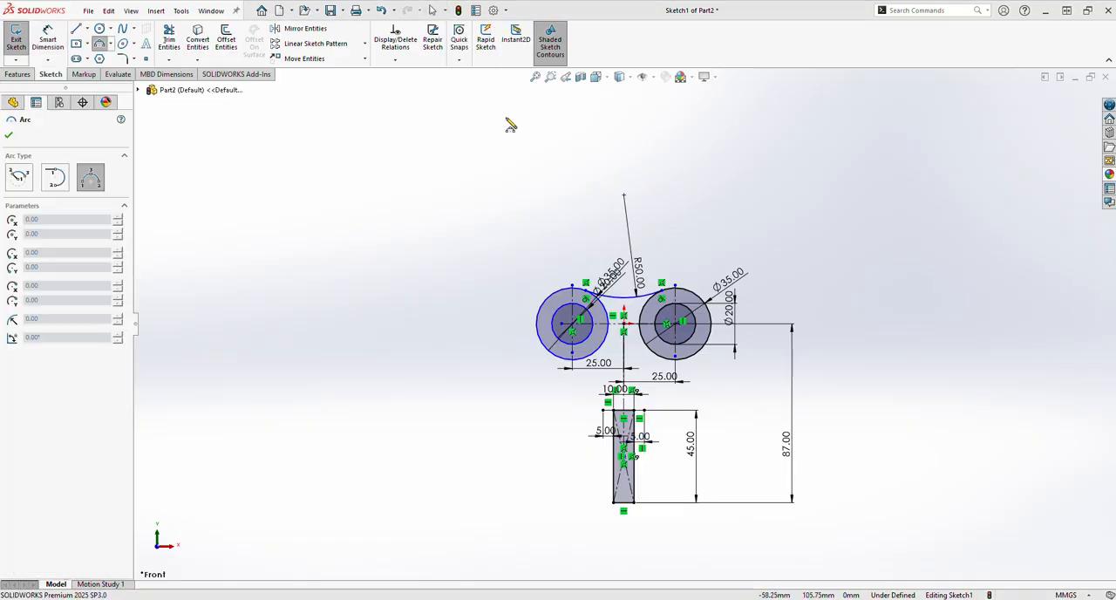
click(571, 359)
click(603, 410)
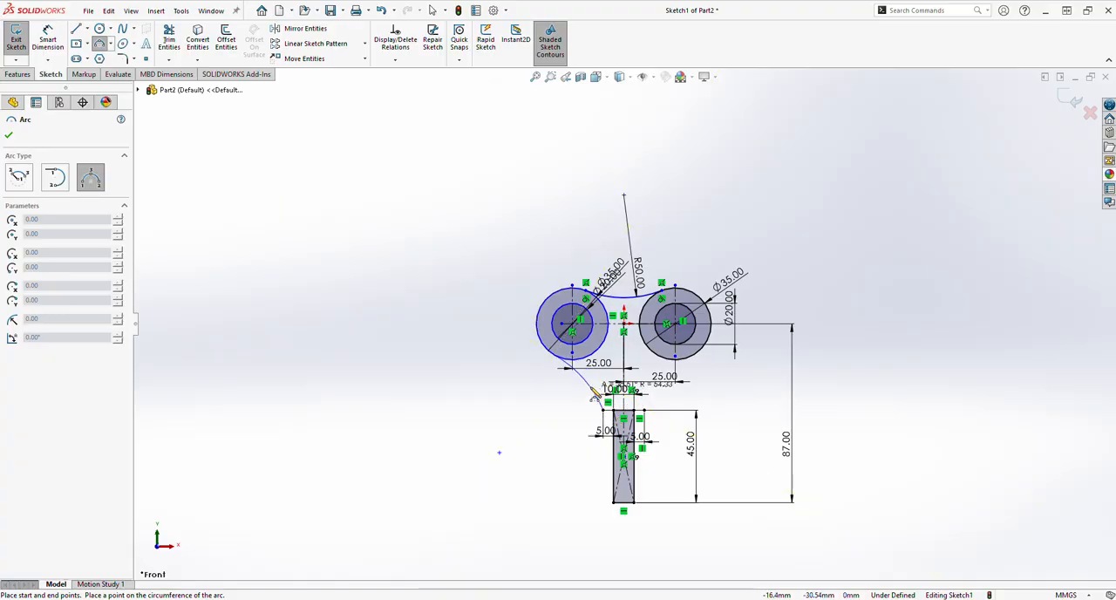
click(583, 376)
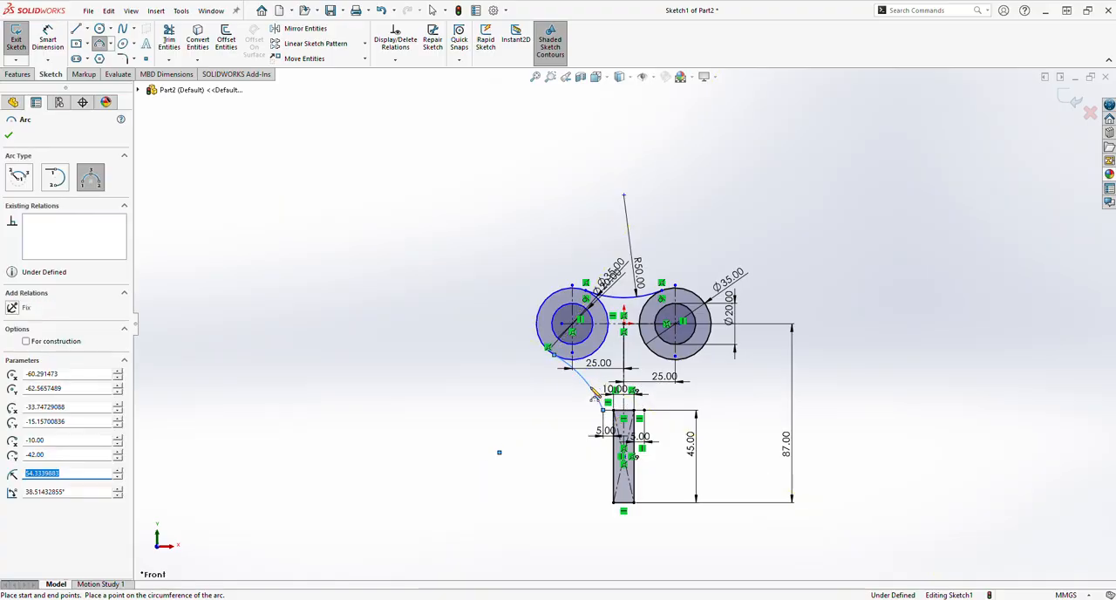
click(704, 349)
click(644, 410)
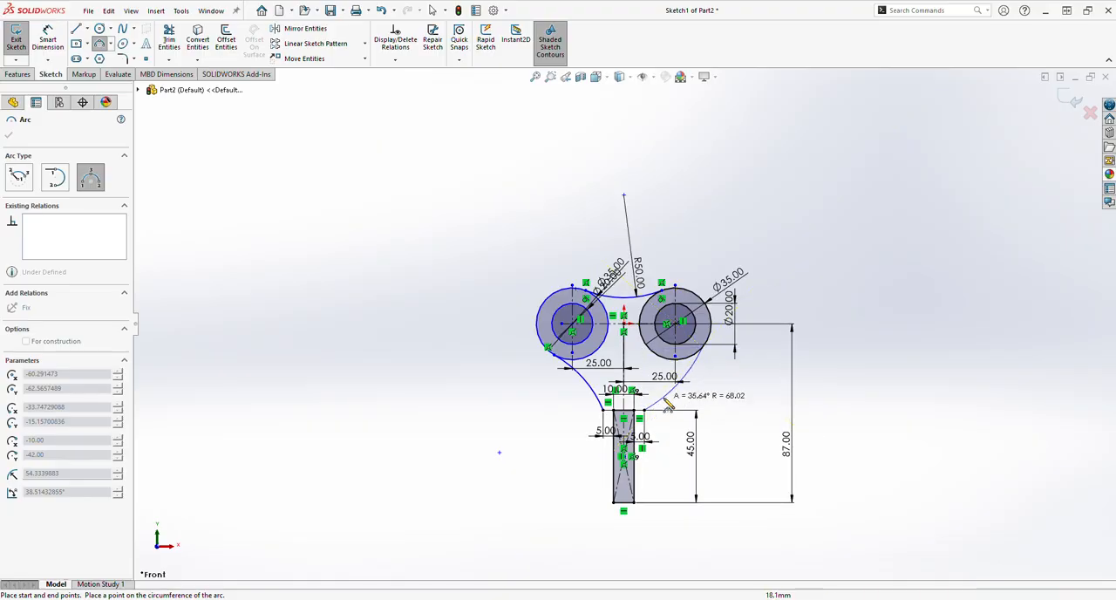
click(673, 385)
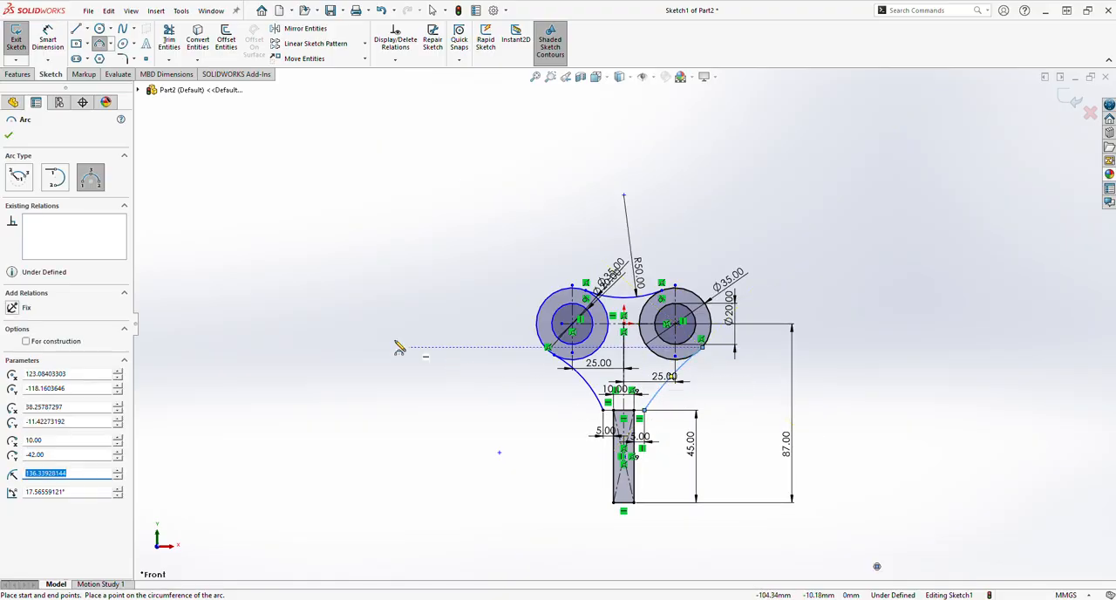
key(Escape)
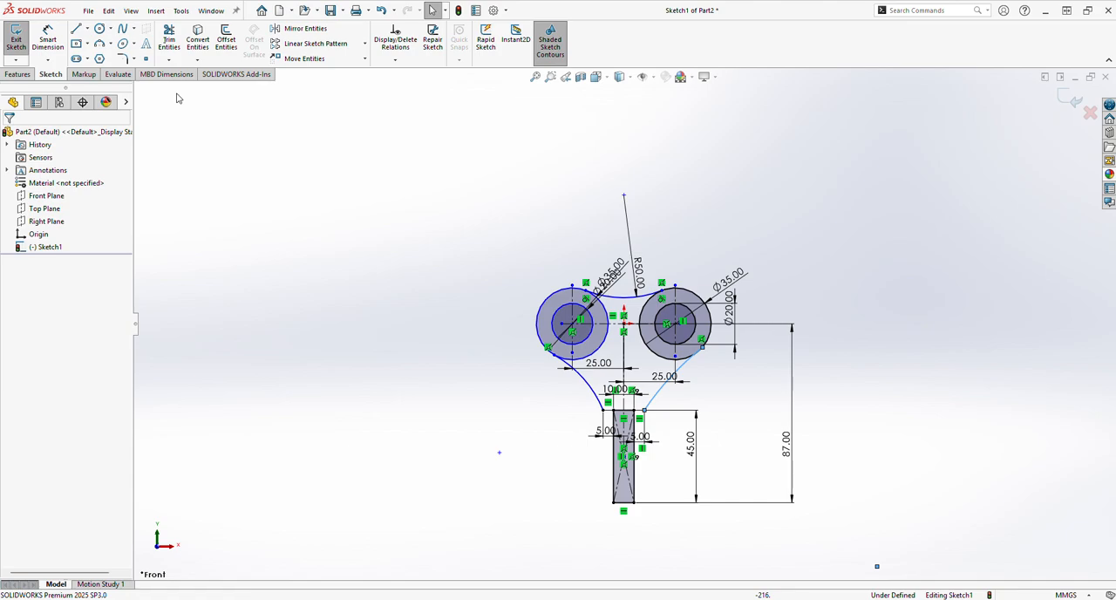
Dimension both arcs between the outer circles and the stem shoulders with a radius of 25 mm
click(48, 40)
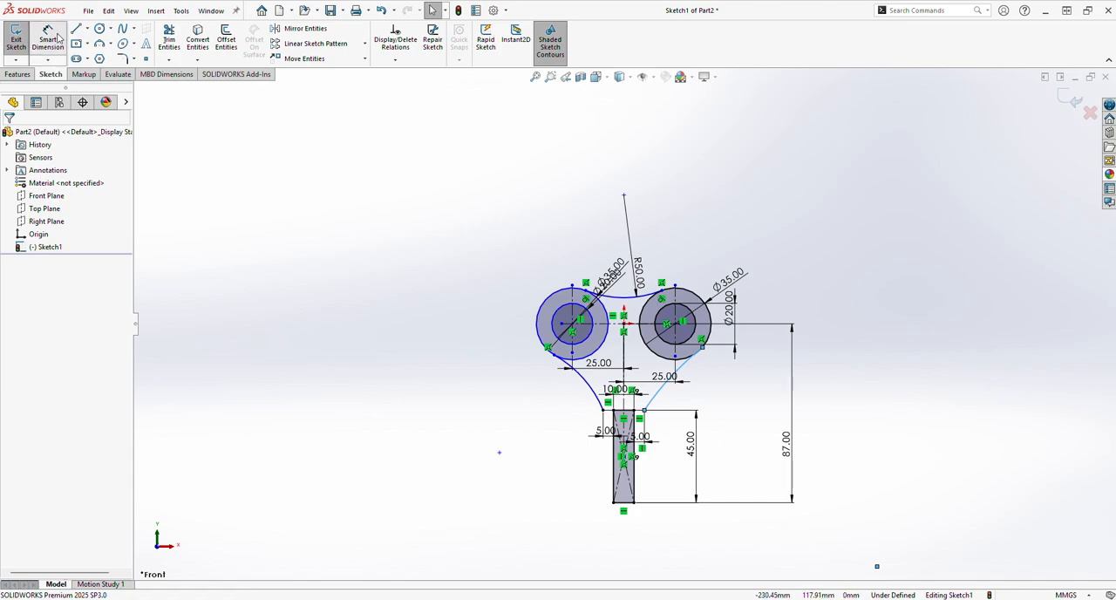
click(664, 390)
click(739, 427)
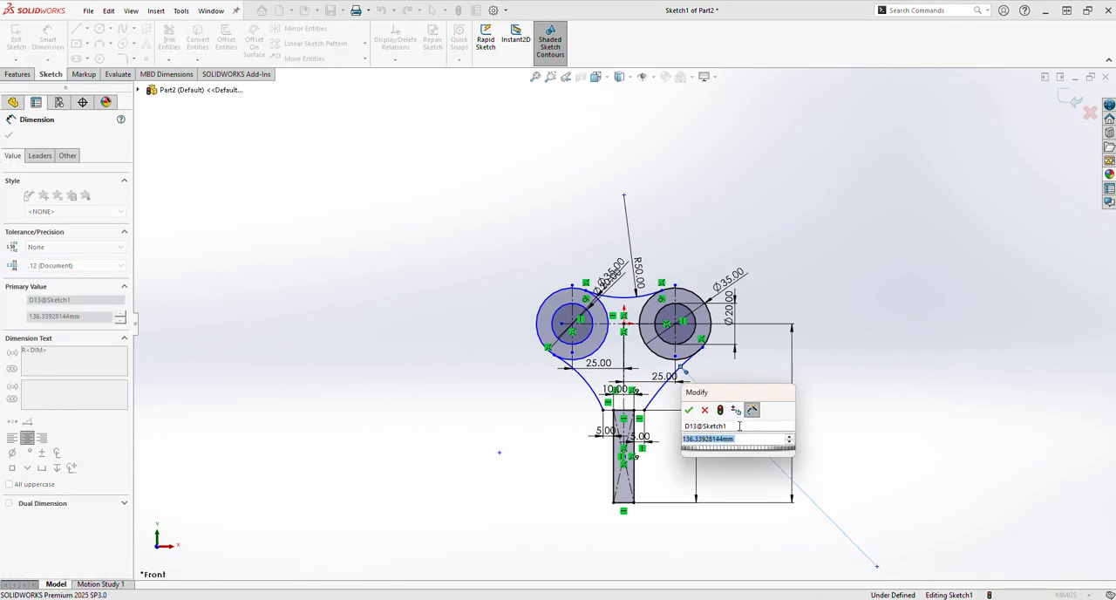
text(25)
key(Return)
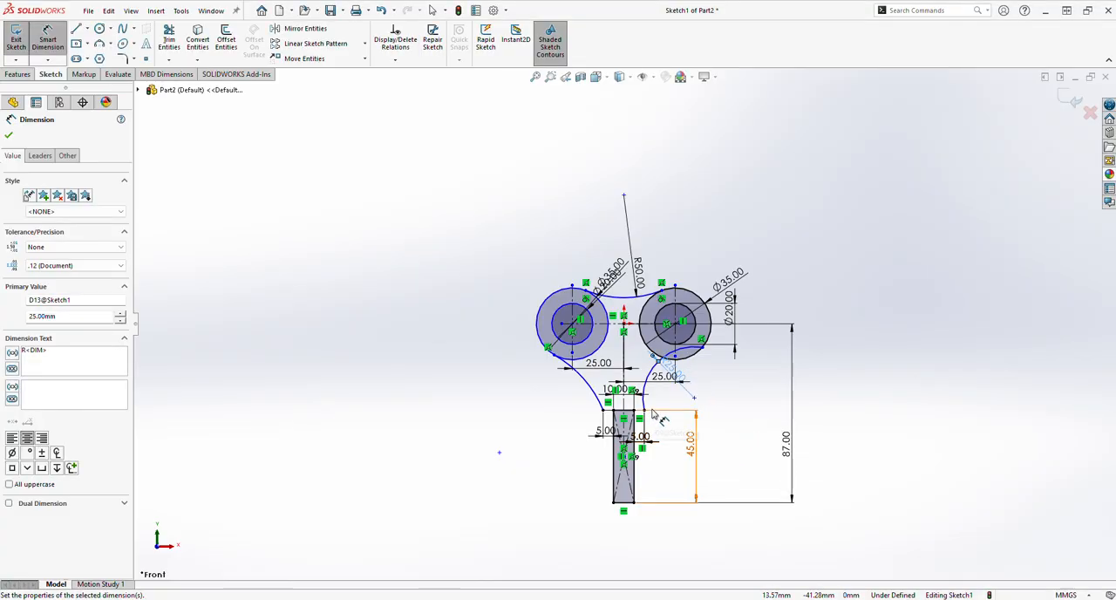
click(585, 390)
click(539, 419)
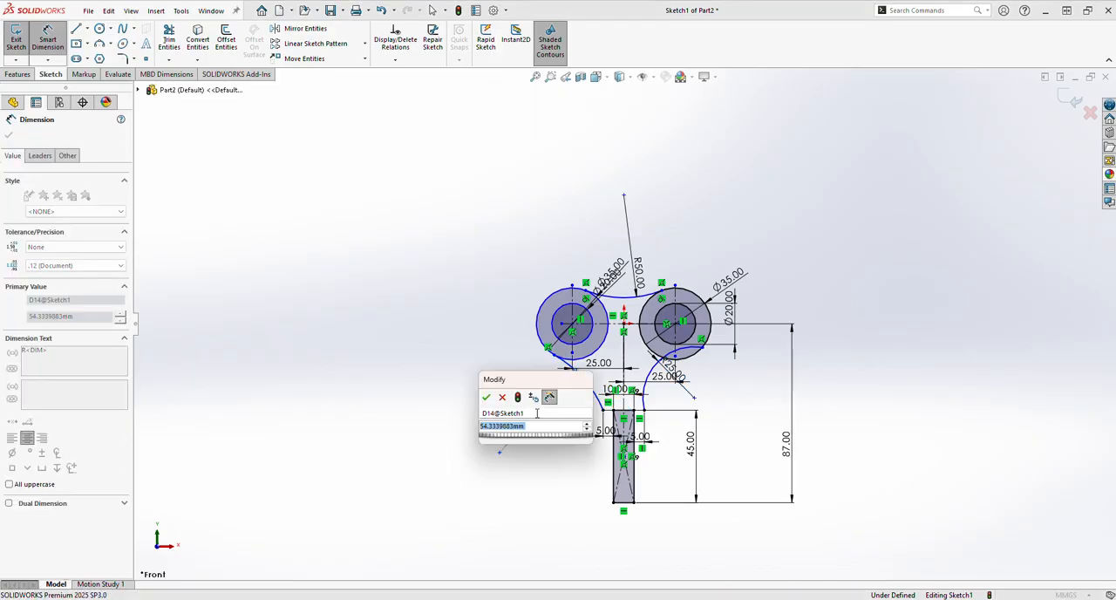
text(25)
key(Return)
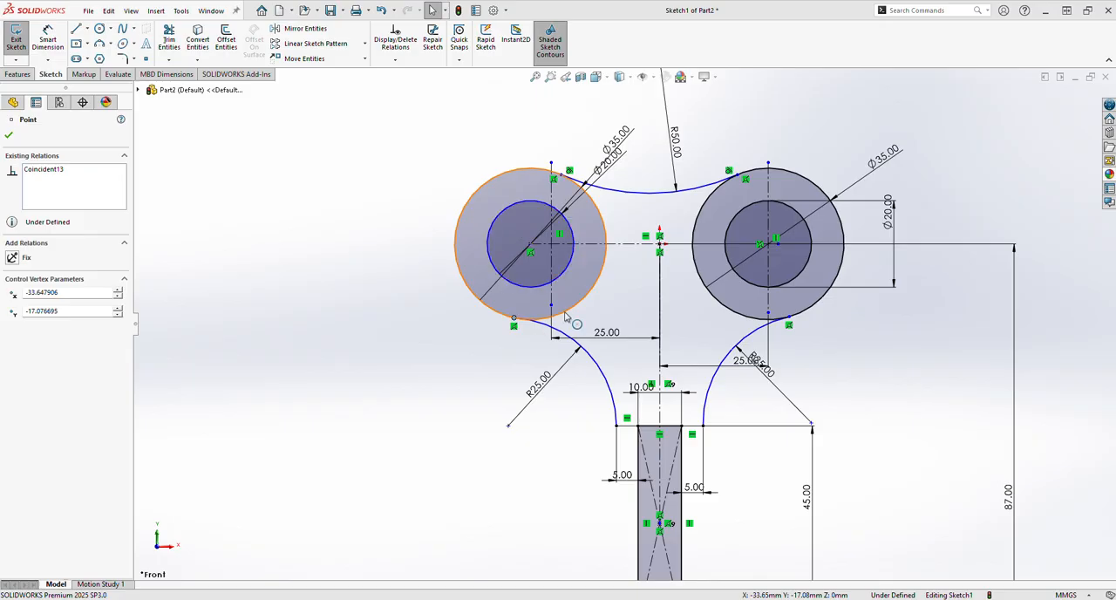
click(565, 313)
click(568, 335)
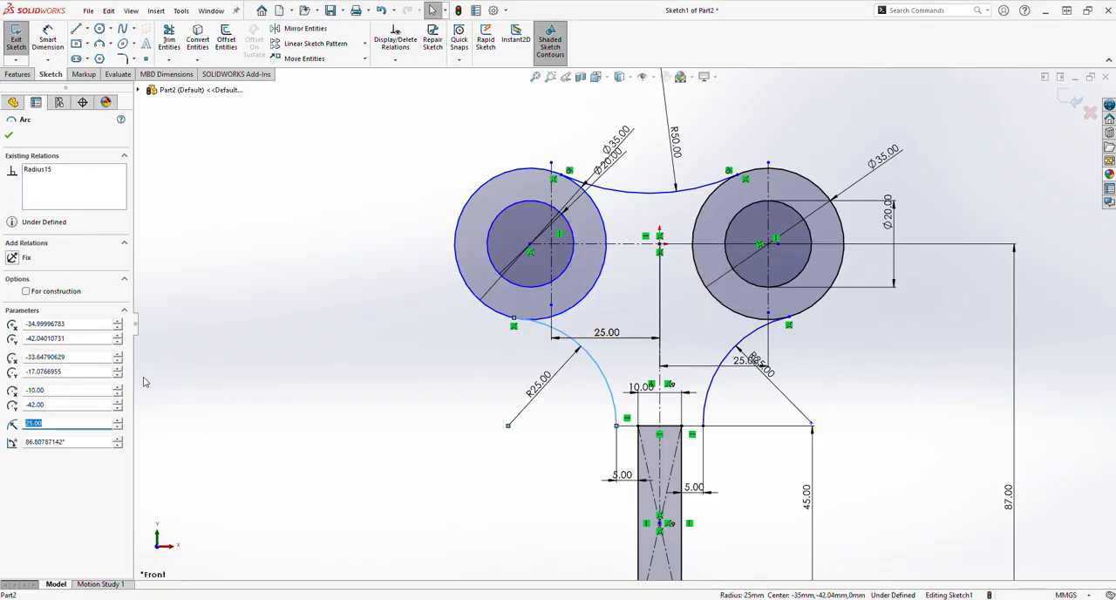
click(10, 135)
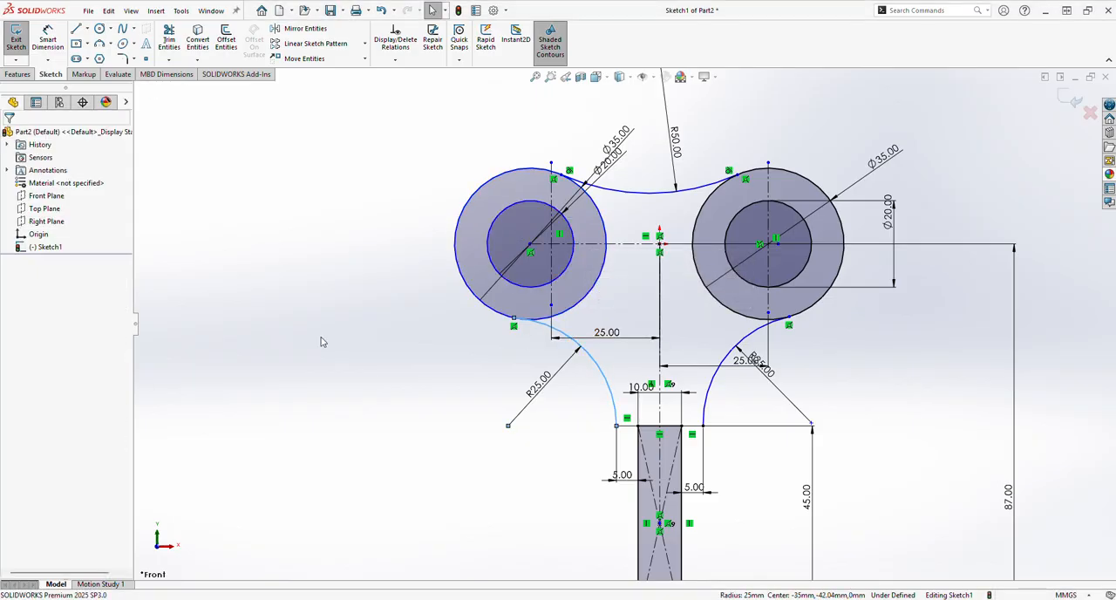
Add a tangent relation between the left 35 mm circle and the left R25 arc
click(583, 303)
click(568, 335)
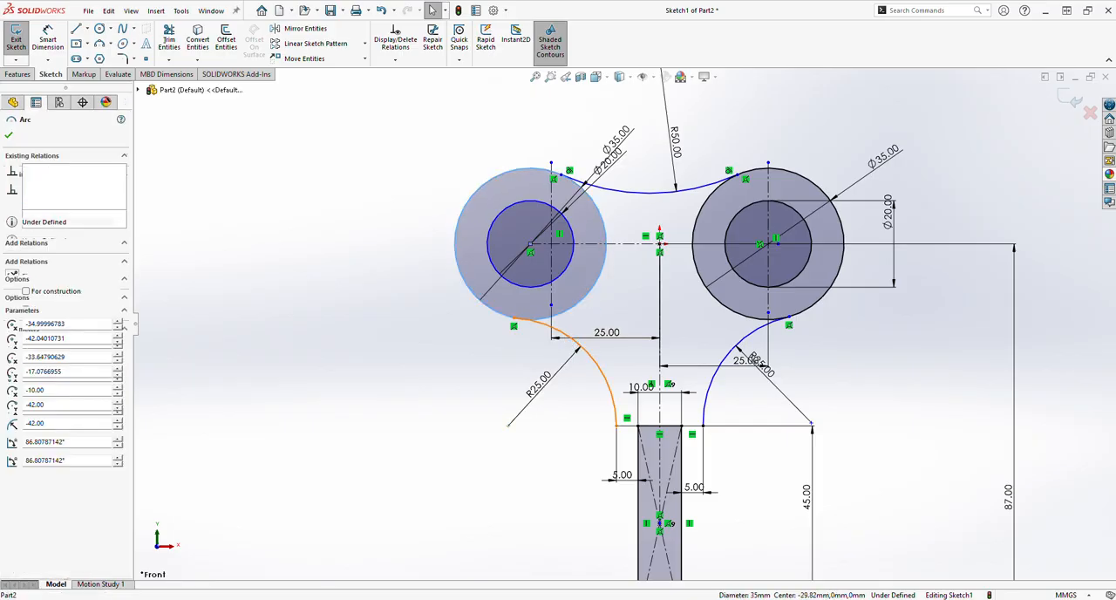
ctrl+click(573, 315)
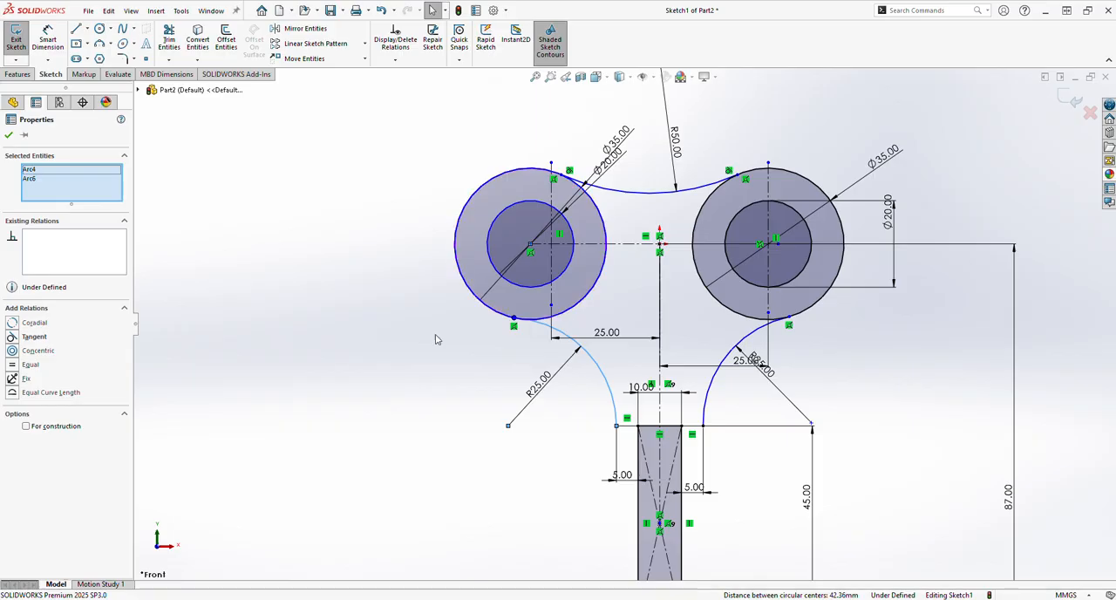
click(33, 337)
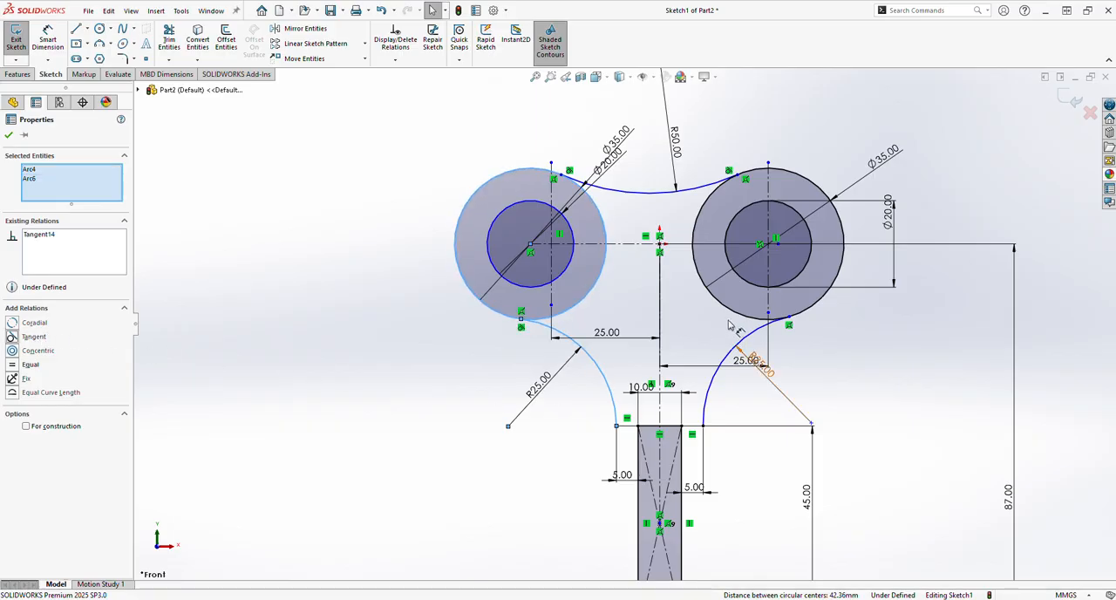
Add a tangent relation between the right 35 mm circle and the right R25 arc
click(818, 301)
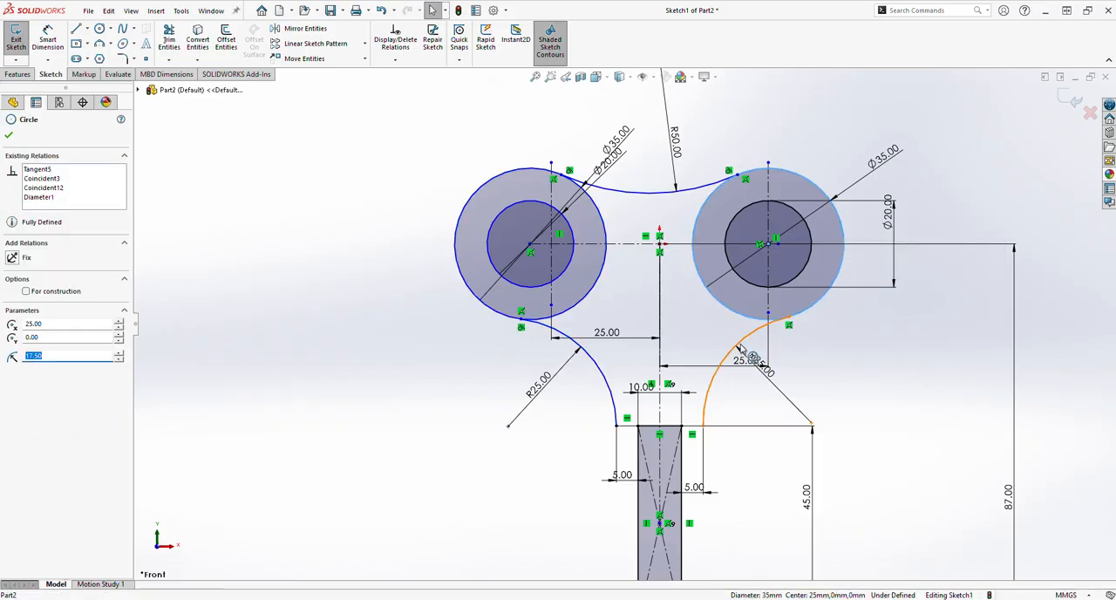
ctrl+click(742, 347)
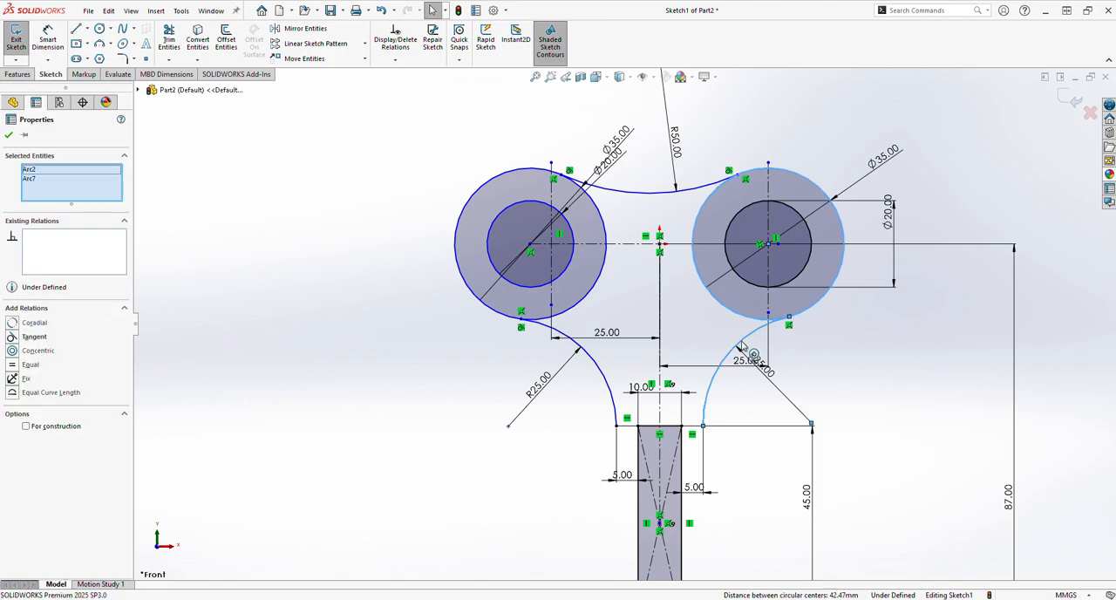
click(33, 337)
click(444, 442)
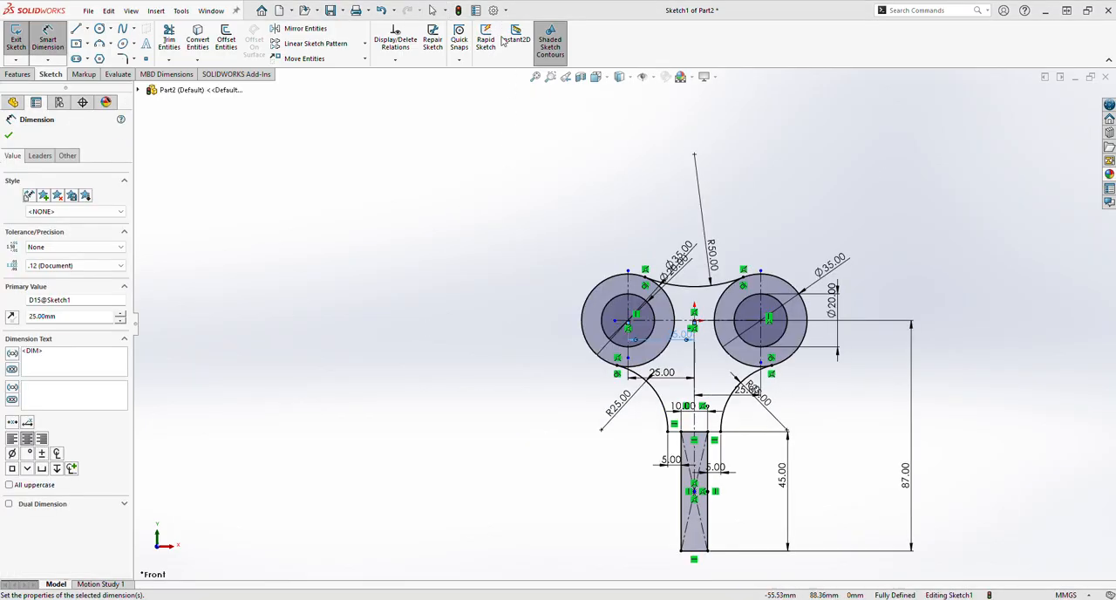
Trim away the inner arcs of both 35 mm circles between the R50 and R25 arcs, using Trim to closest
click(168, 40)
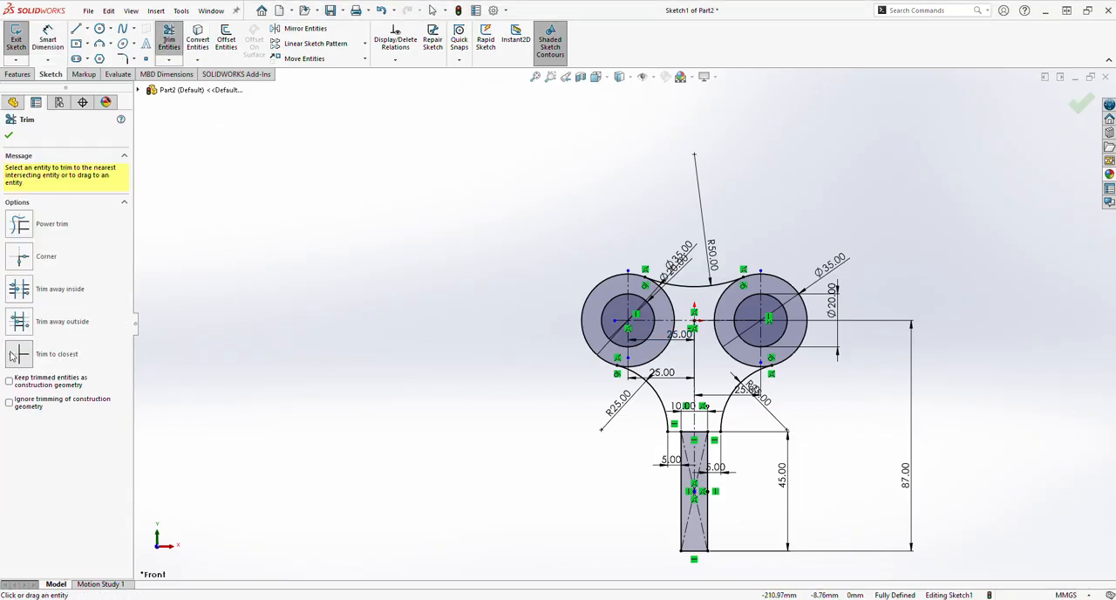
click(12, 356)
click(674, 332)
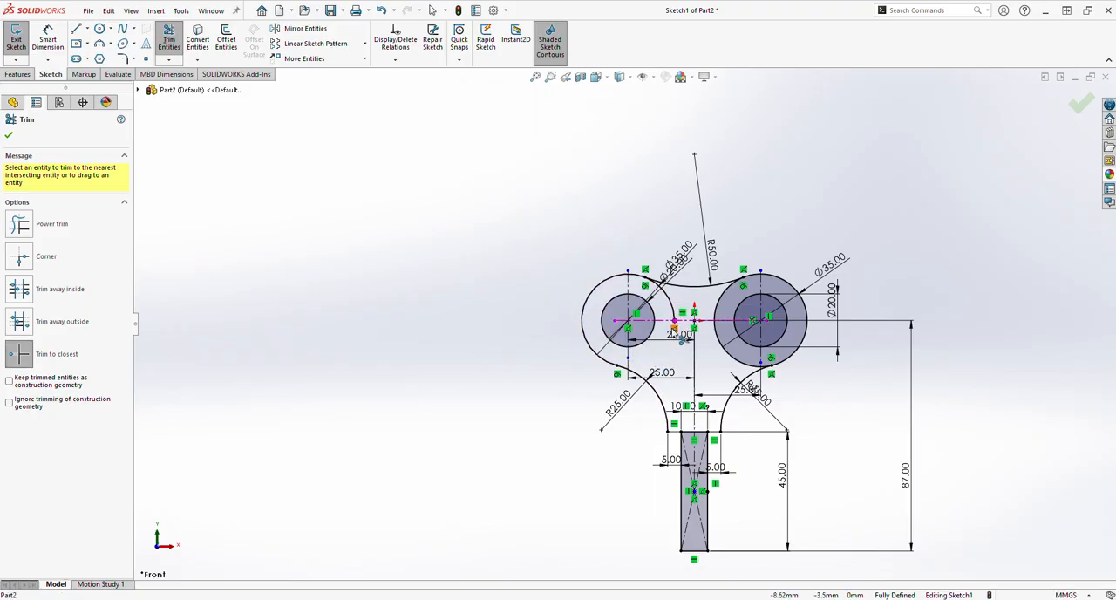
click(721, 307)
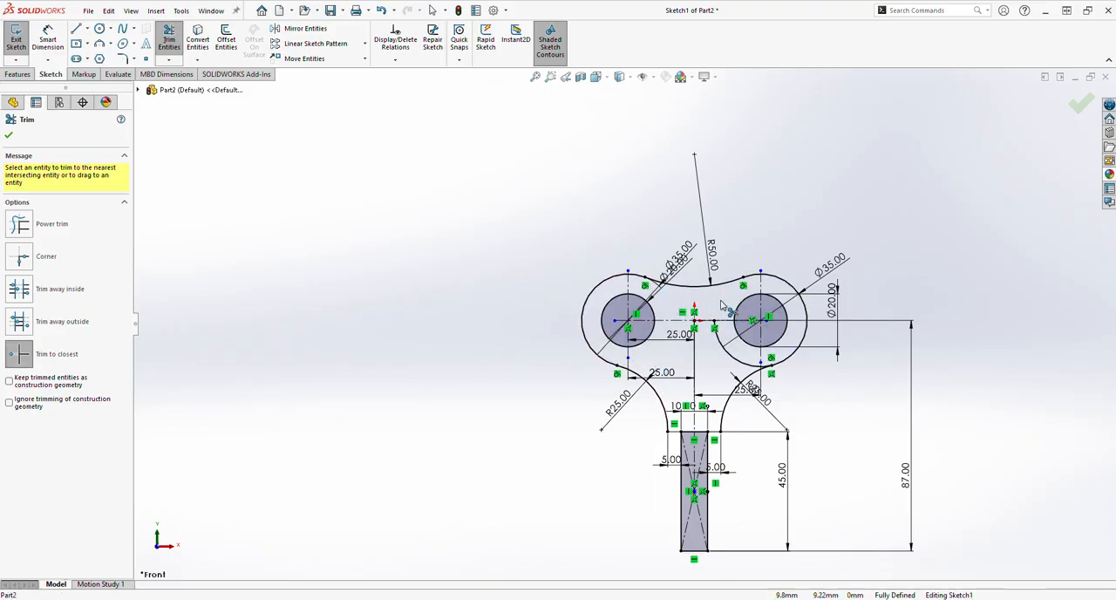
click(722, 348)
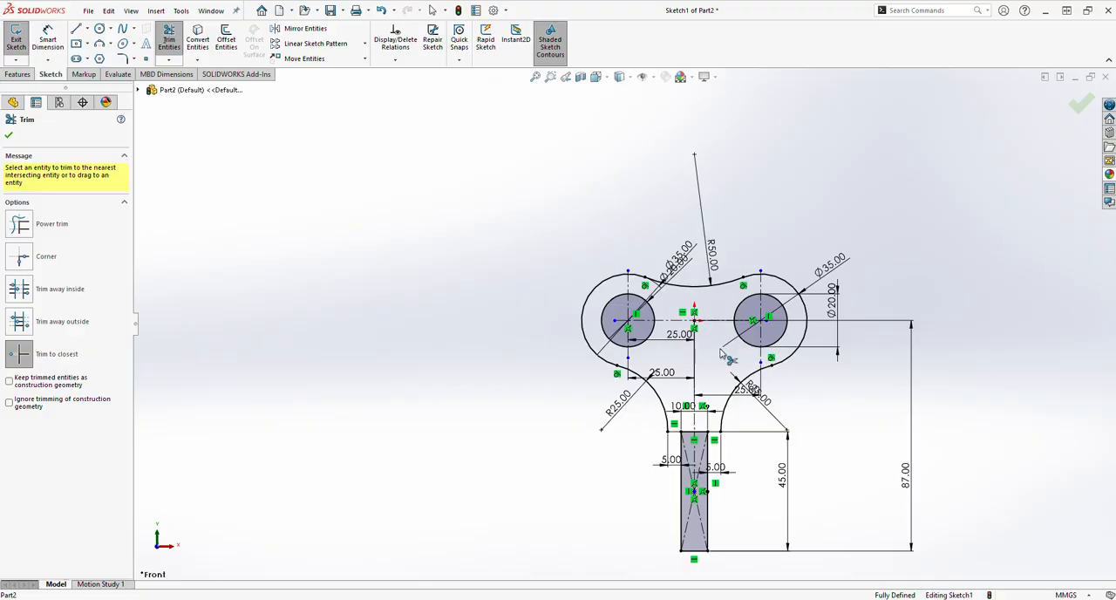
Trim away the stem rectangle's upper edge between the two shoulders so head and stem form one closed profile
click(698, 432)
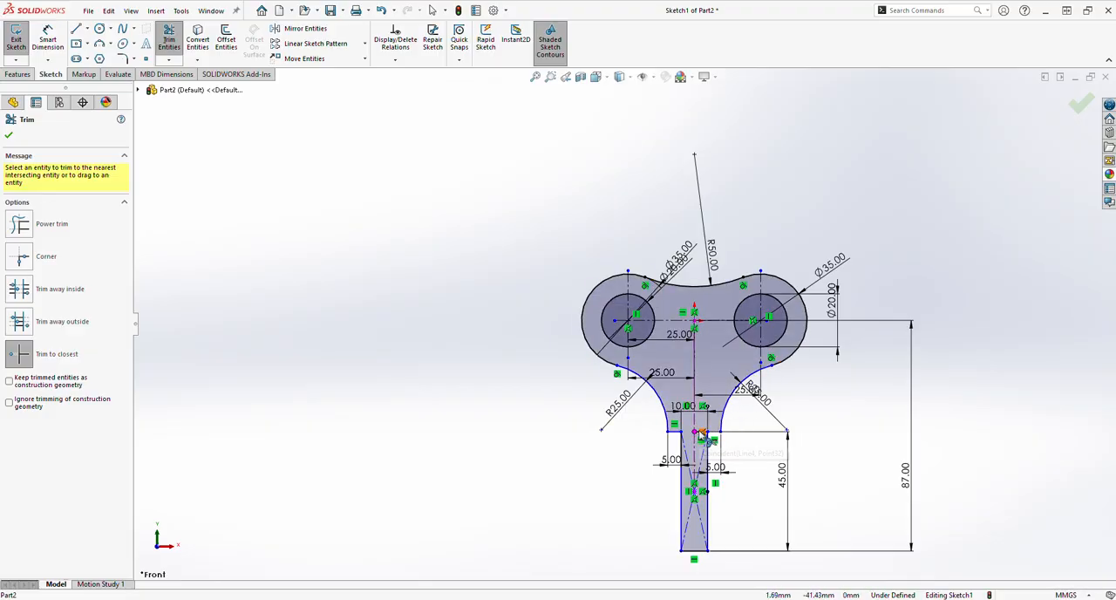
scroll(702, 434, down, 2)
scroll(702, 428, down, 2)
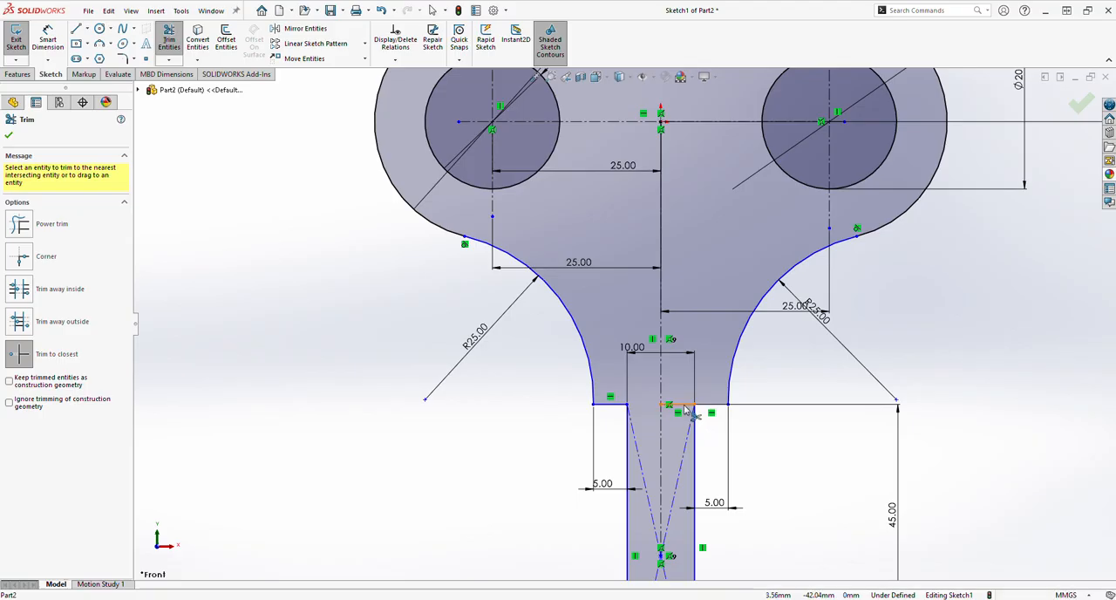
scroll(680, 417, up, 2)
scroll(678, 422, up, 3)
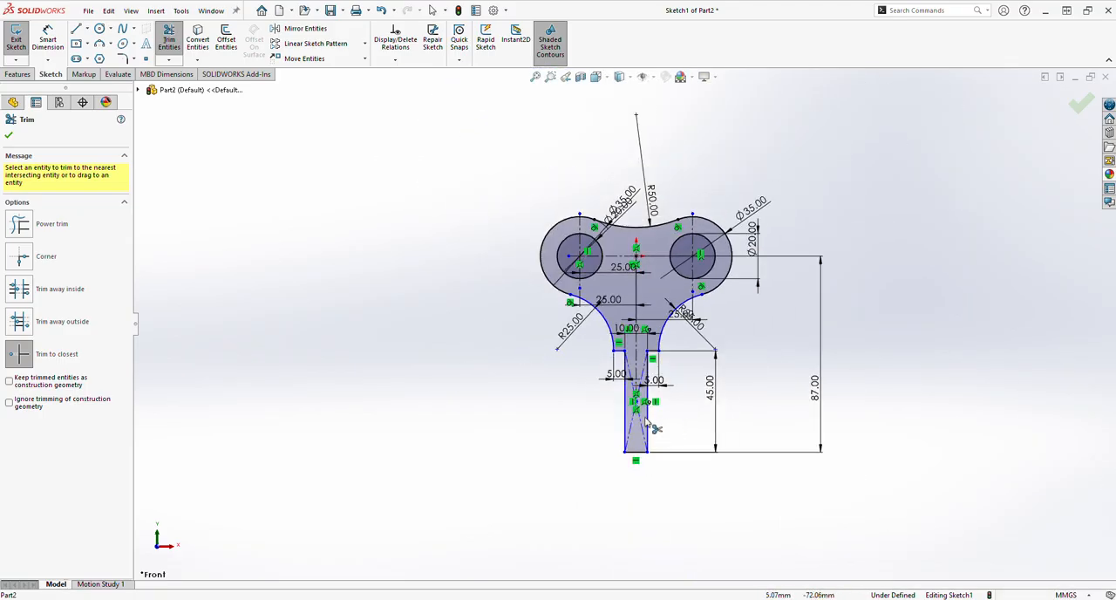
click(9, 137)
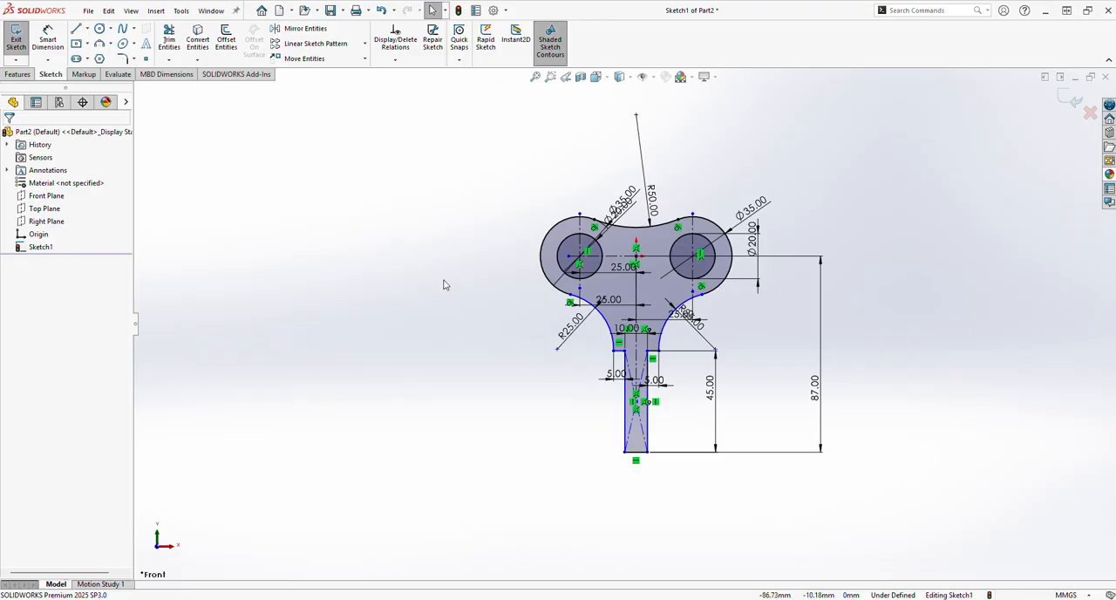
Extrude the key-shaped profile as a blind boss 20 mm deep
click(17, 74)
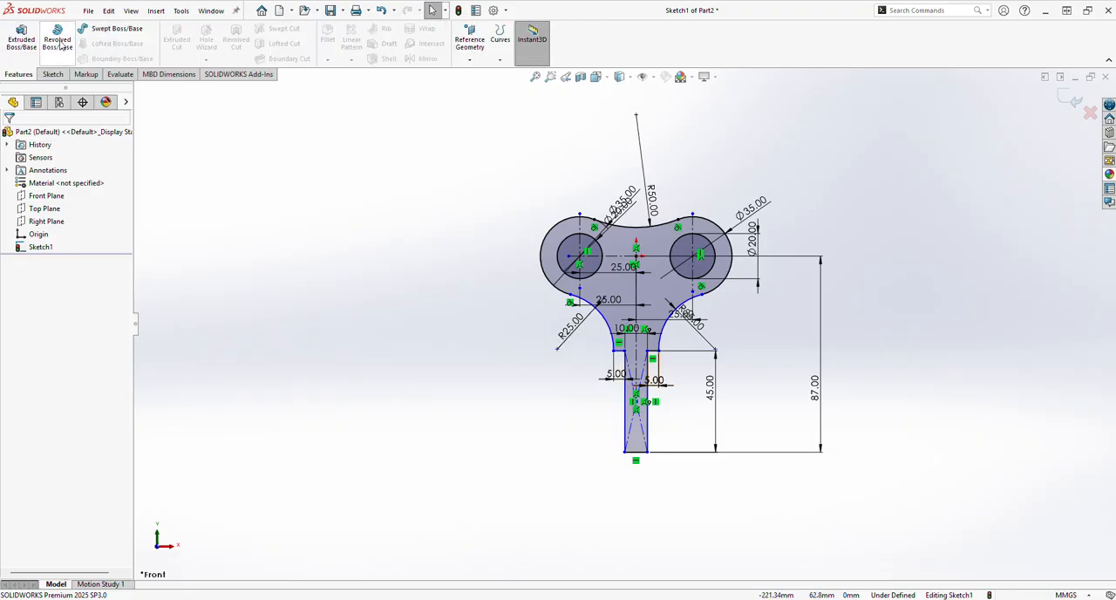
click(21, 39)
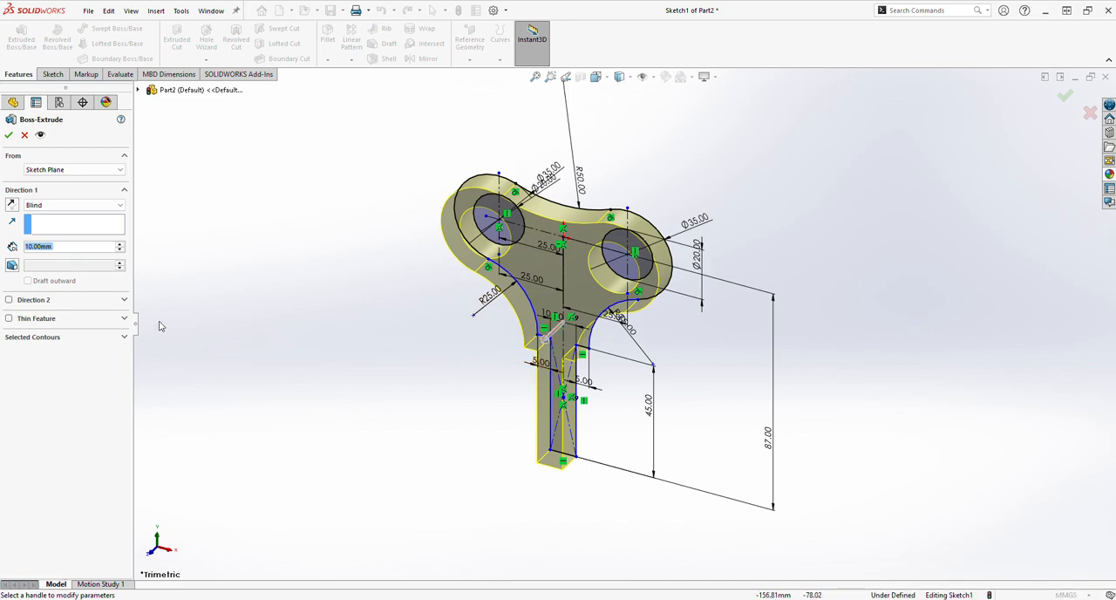
text(20)
key(Return)
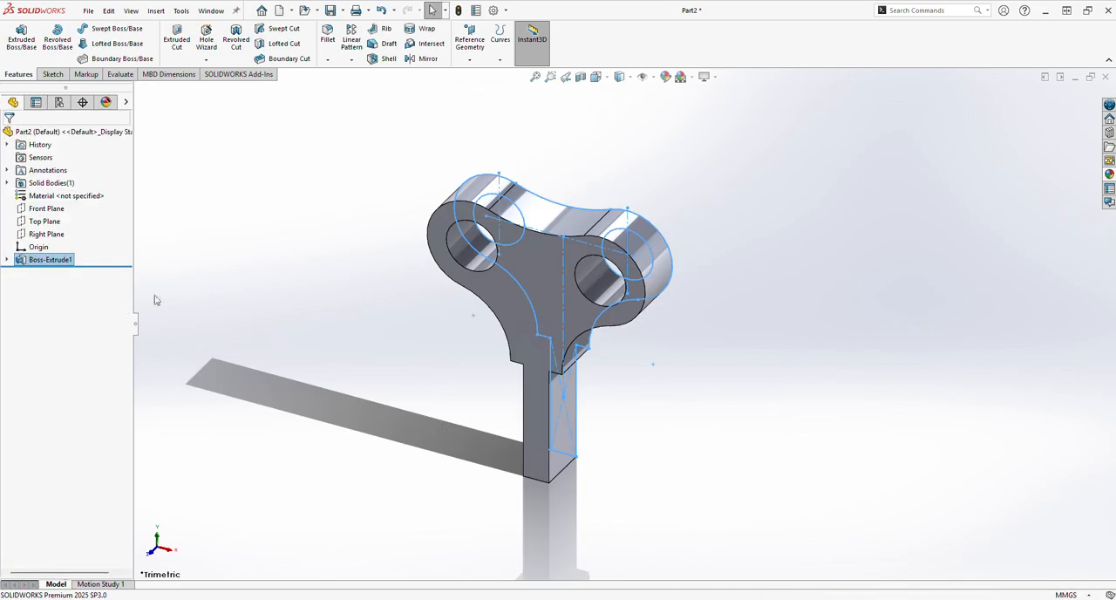
Start a new sketch on the end face of the stem
click(462, 429)
middle_drag(600, 489, 550, 187)
click(540, 428)
click(596, 381)
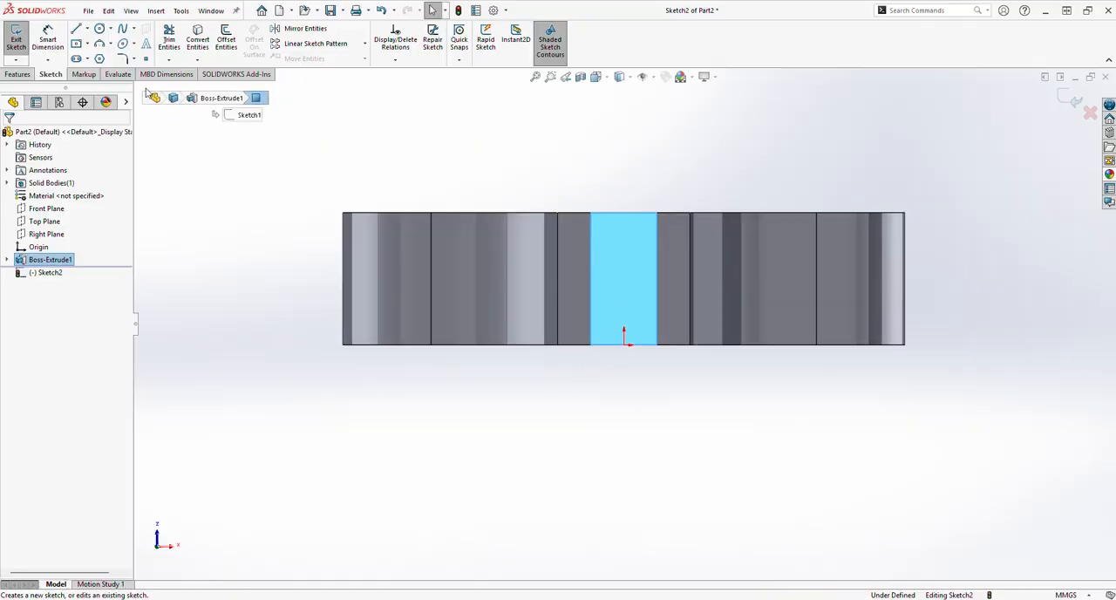
Sketch a vertical centerline through the origin and a center rectangle about 7.7 × 9 mm centred on it on the stem's end face
click(88, 44)
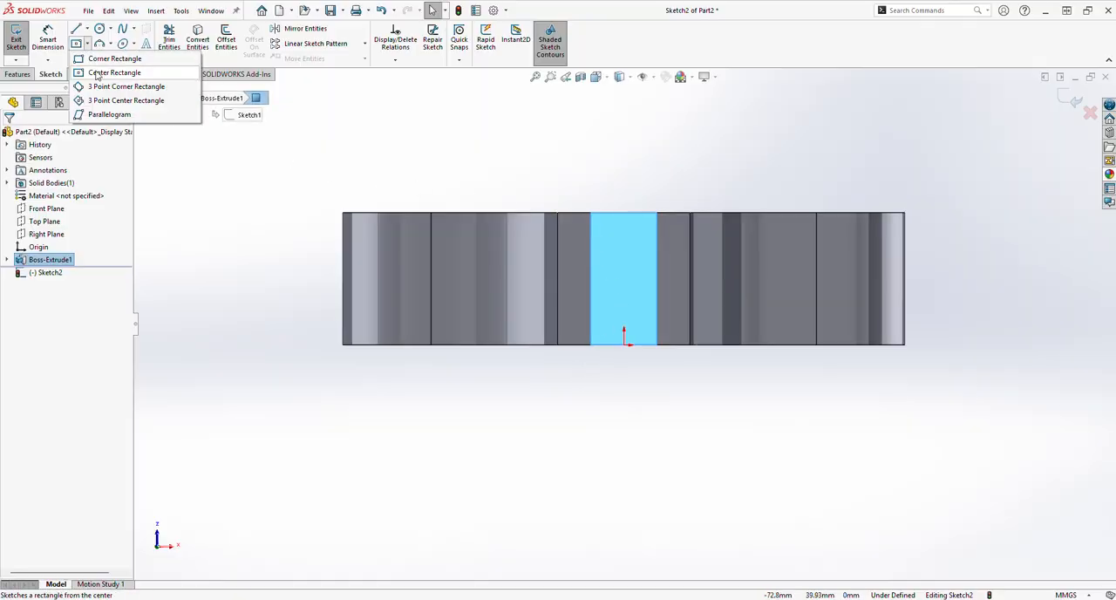
click(96, 75)
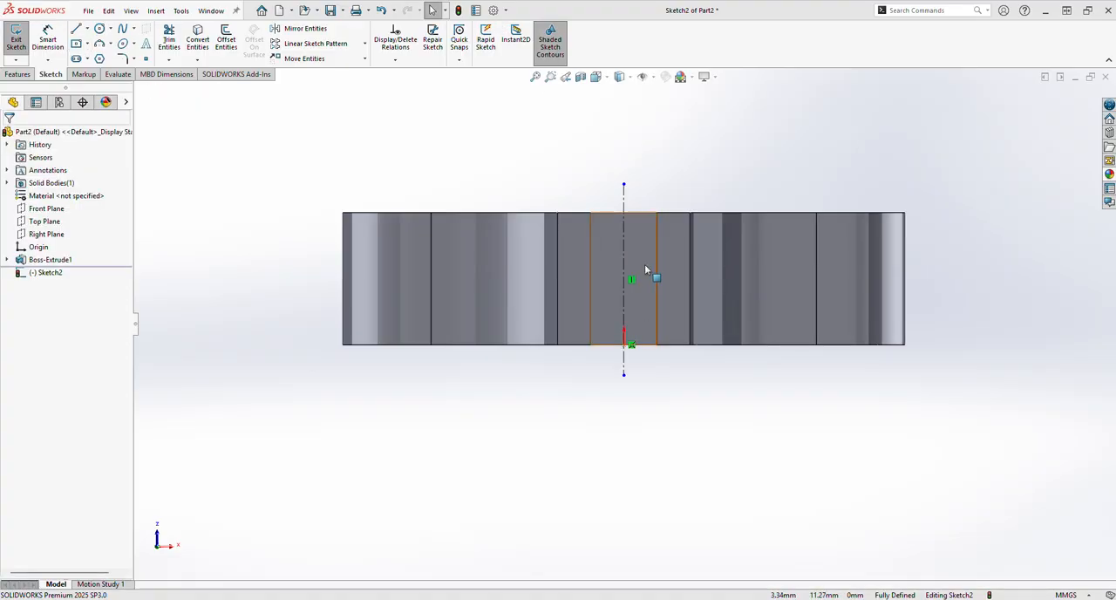
click(88, 44)
click(103, 72)
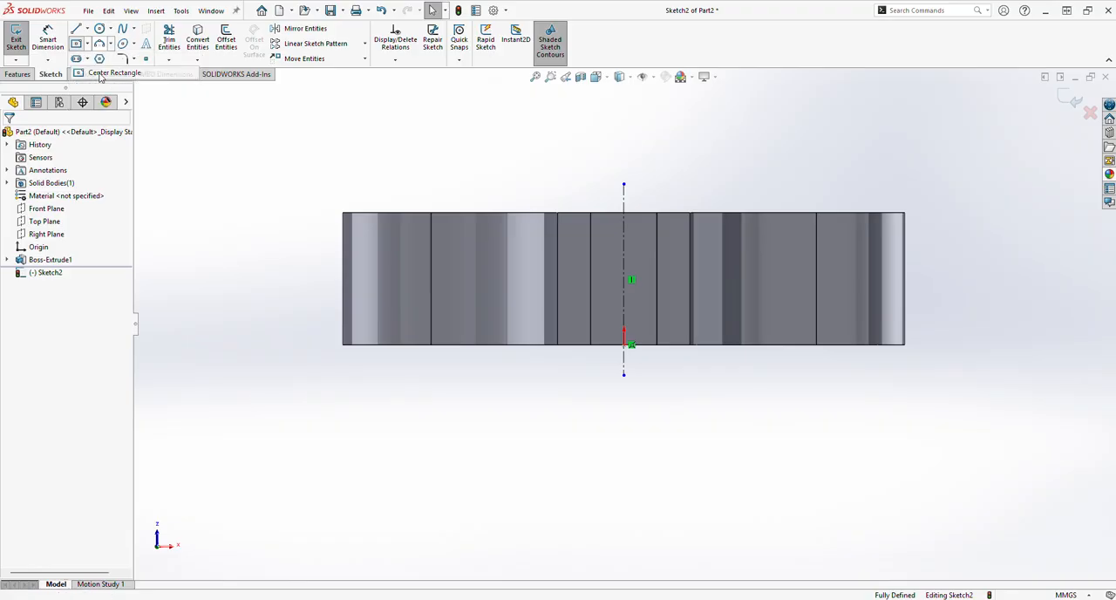
click(625, 279)
click(650, 251)
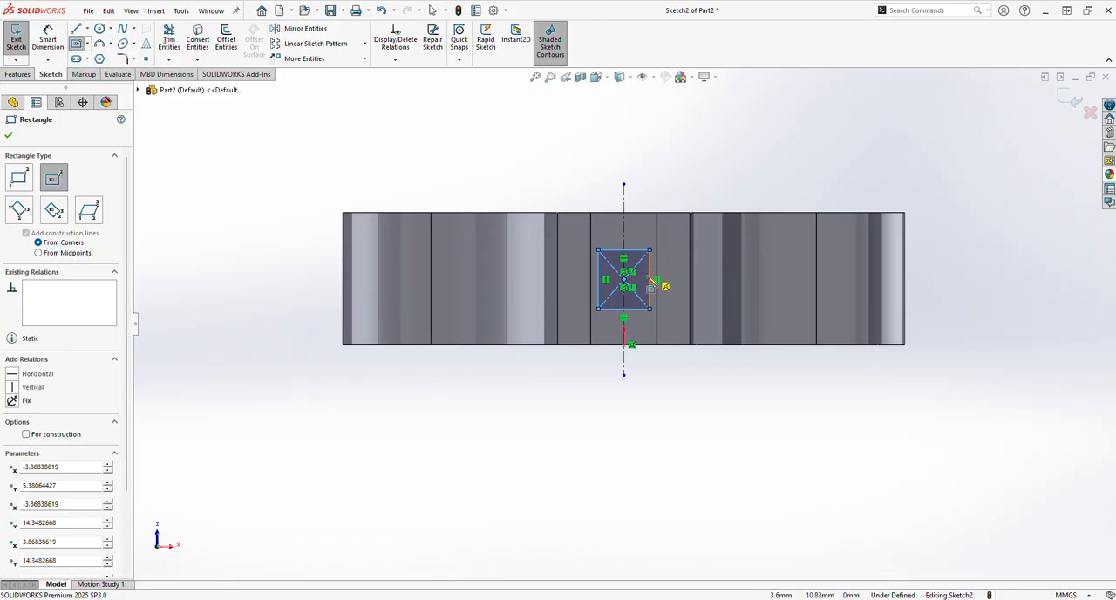
Dimension the rectangle's width and height to 10 mm each
click(48, 41)
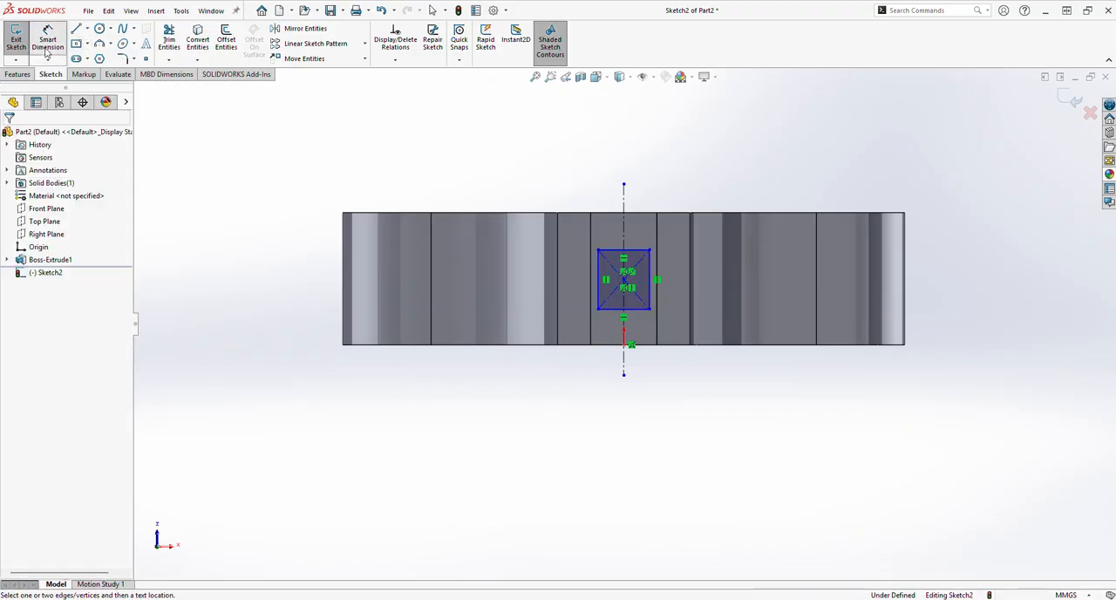
click(615, 251)
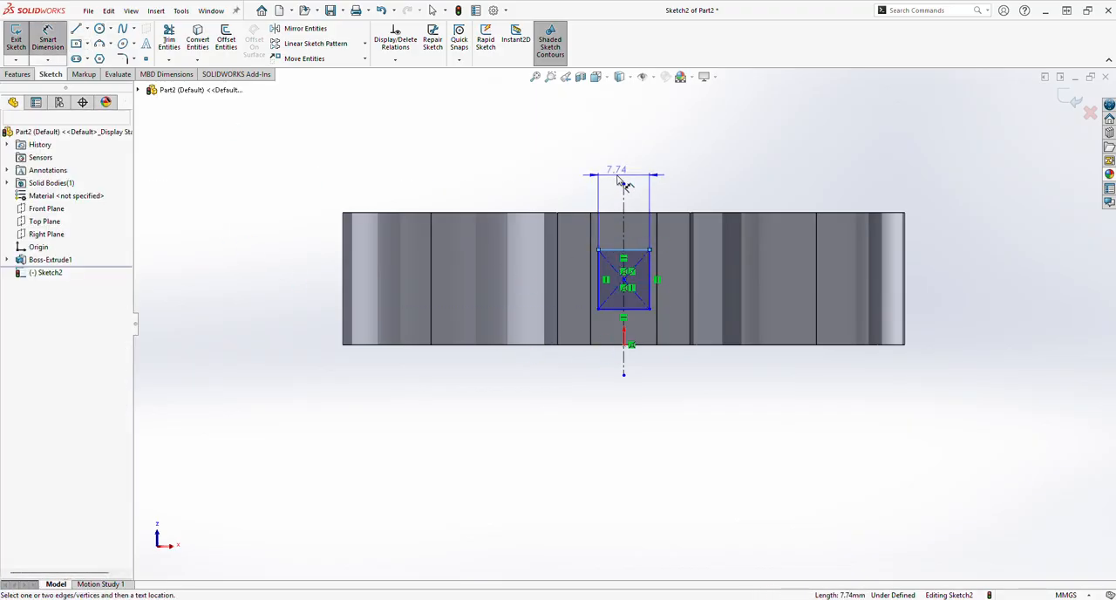
click(618, 178)
text(10)
key(Return)
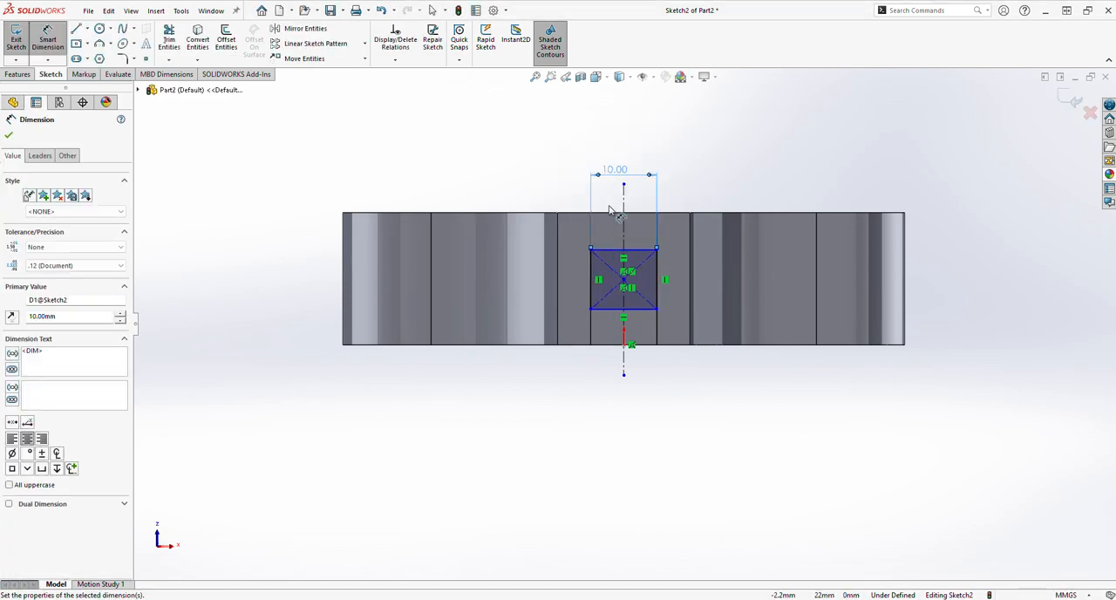
click(656, 281)
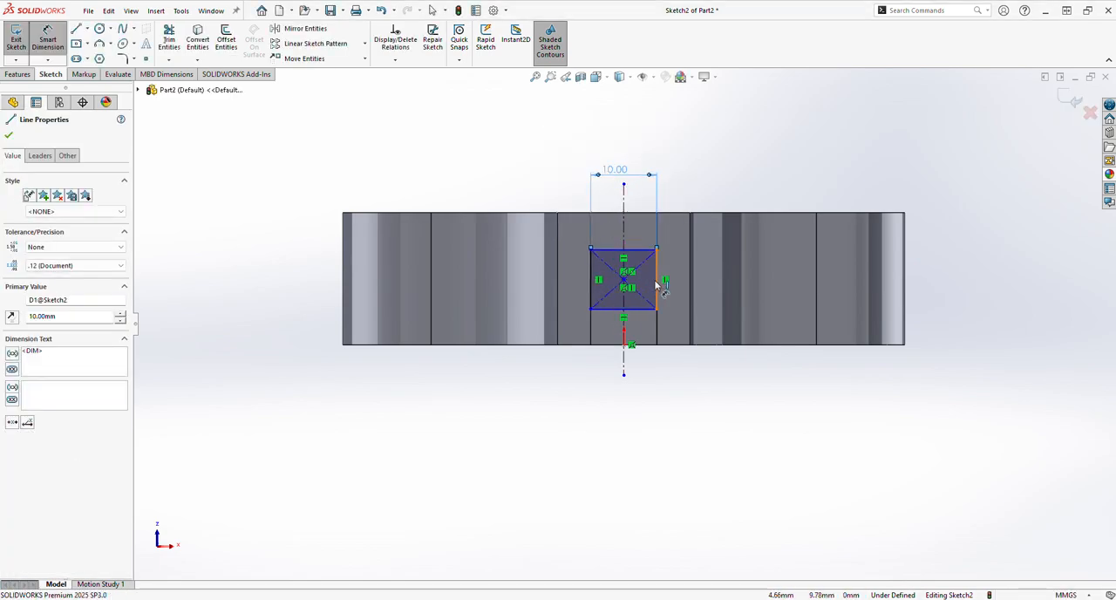
click(680, 273)
text(10)
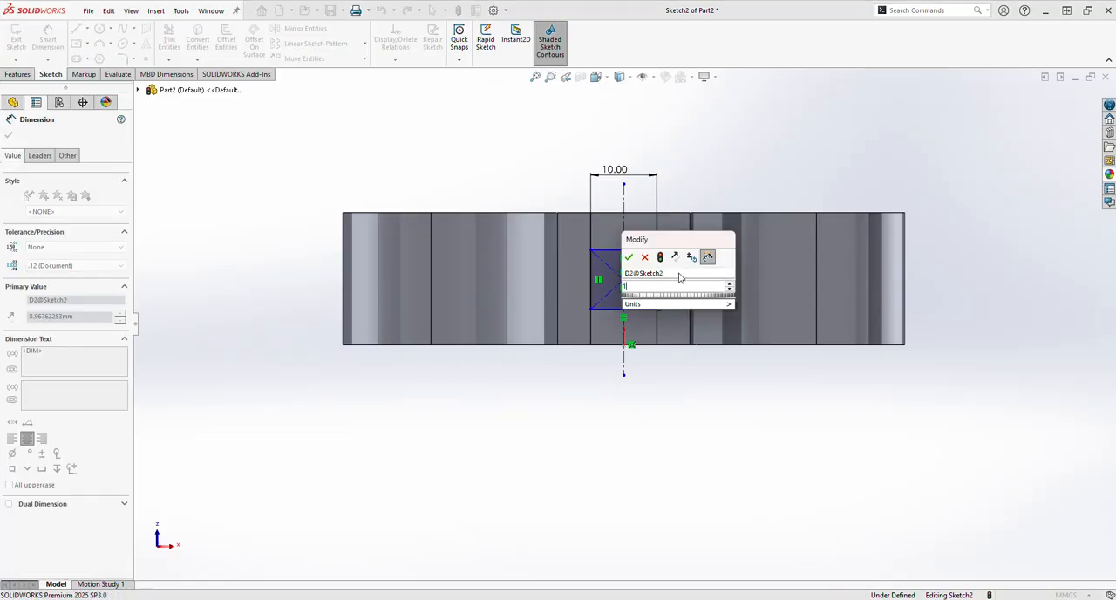
key(Return)
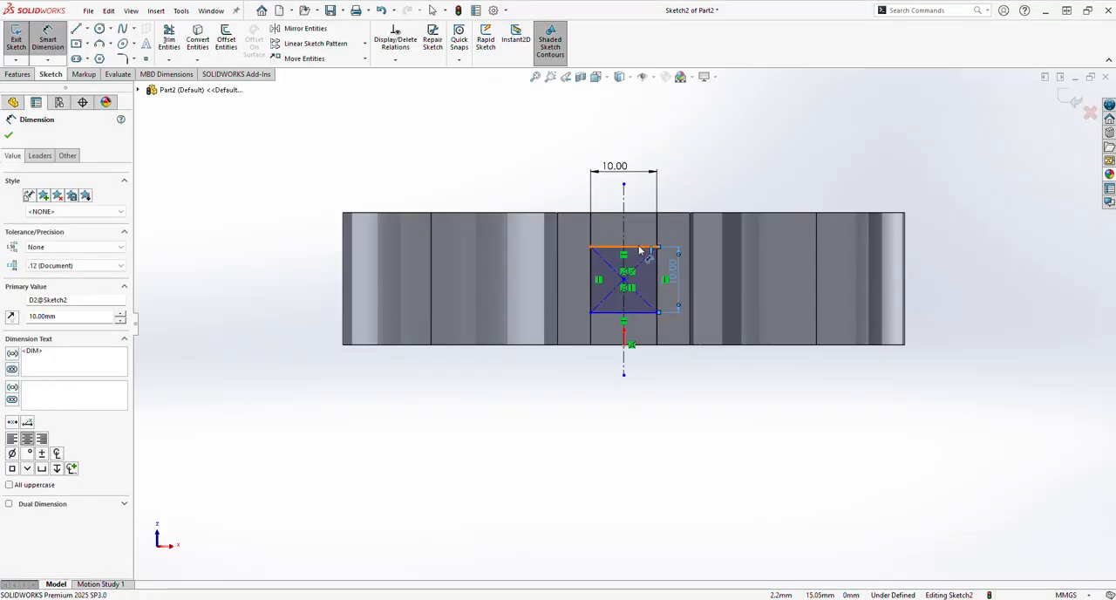
Dimension the distance from the rectangle's upper side to the end face's upper edge as 5 mm
click(641, 247)
click(648, 213)
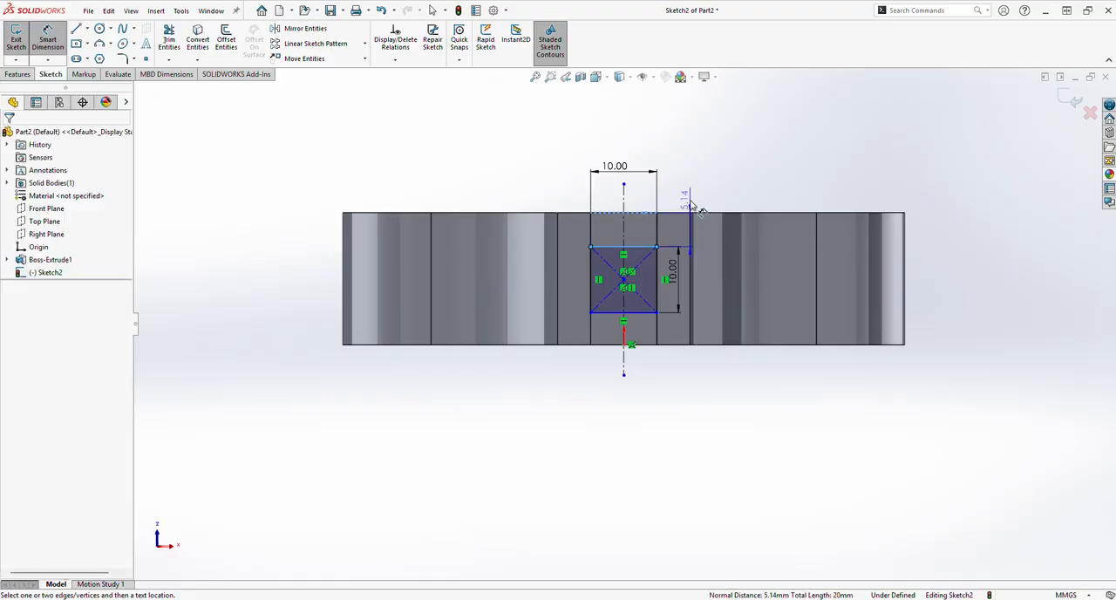
click(689, 209)
text(5)
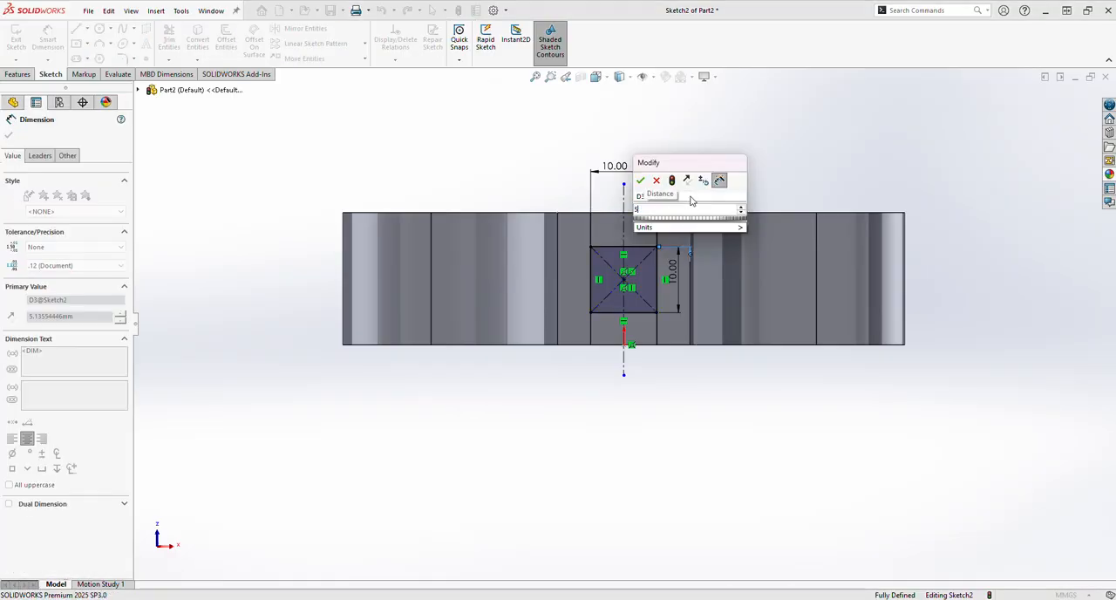
key(Return)
click(10, 137)
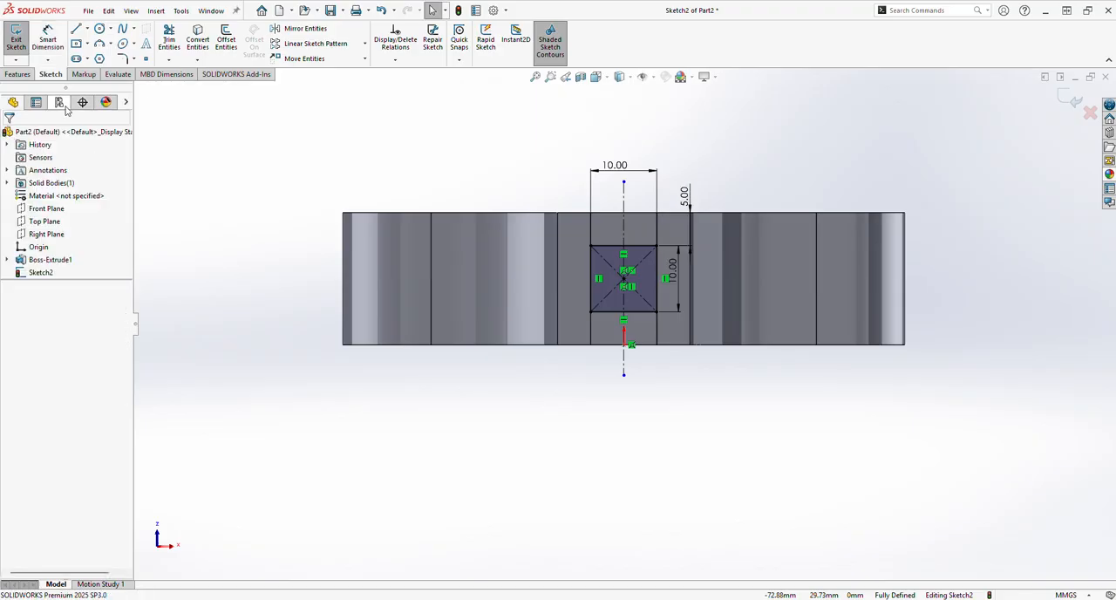
Cut the 10 mm square sketch 35 mm deep into the stem as a blind extruded cut
click(20, 75)
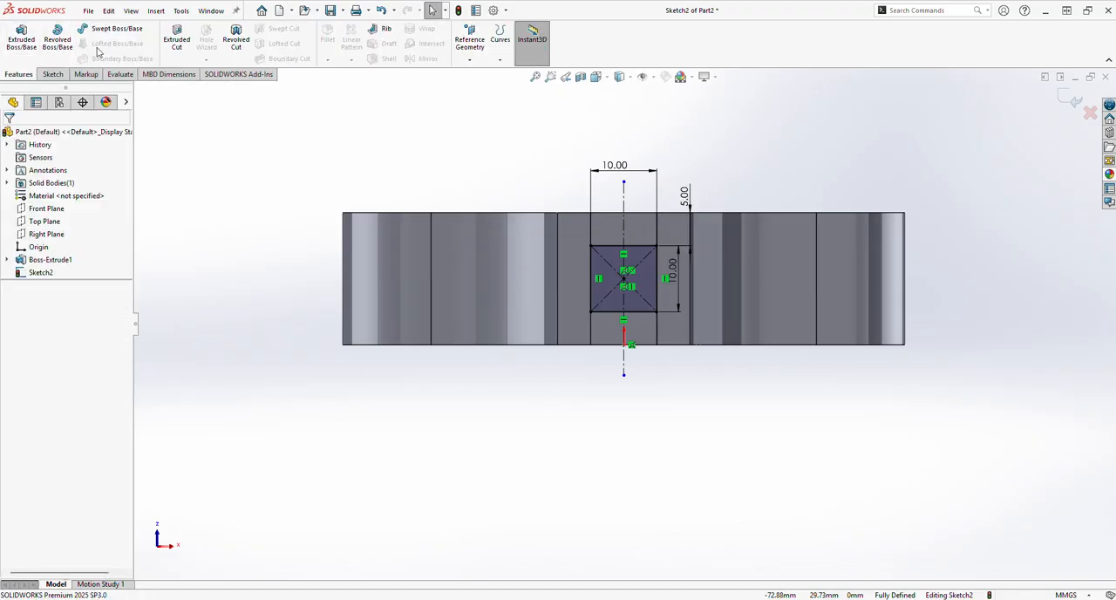
click(176, 38)
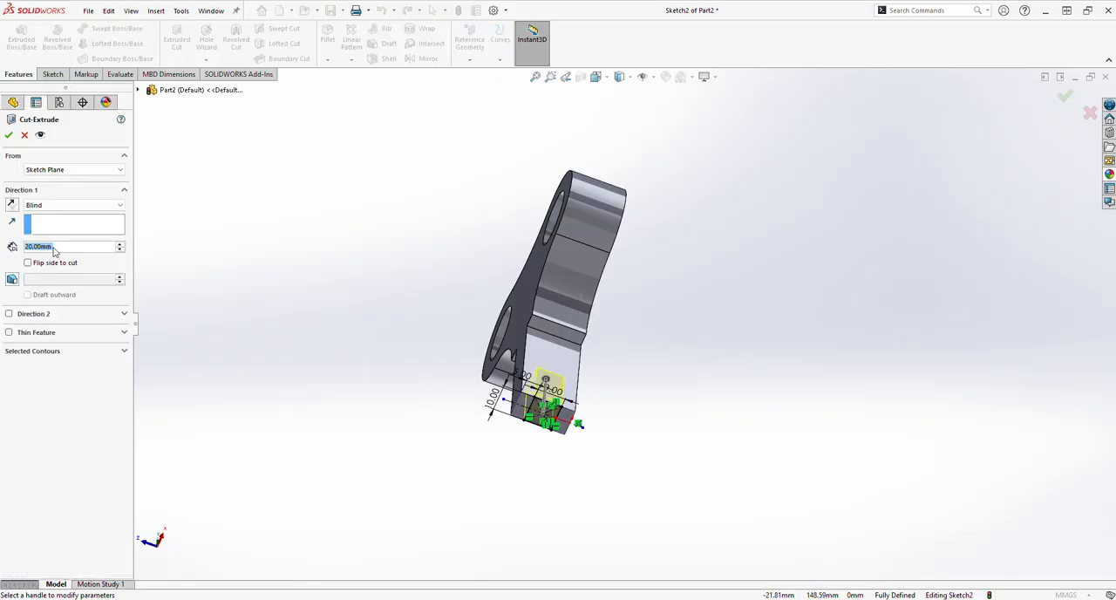
text(35)
key(Return)
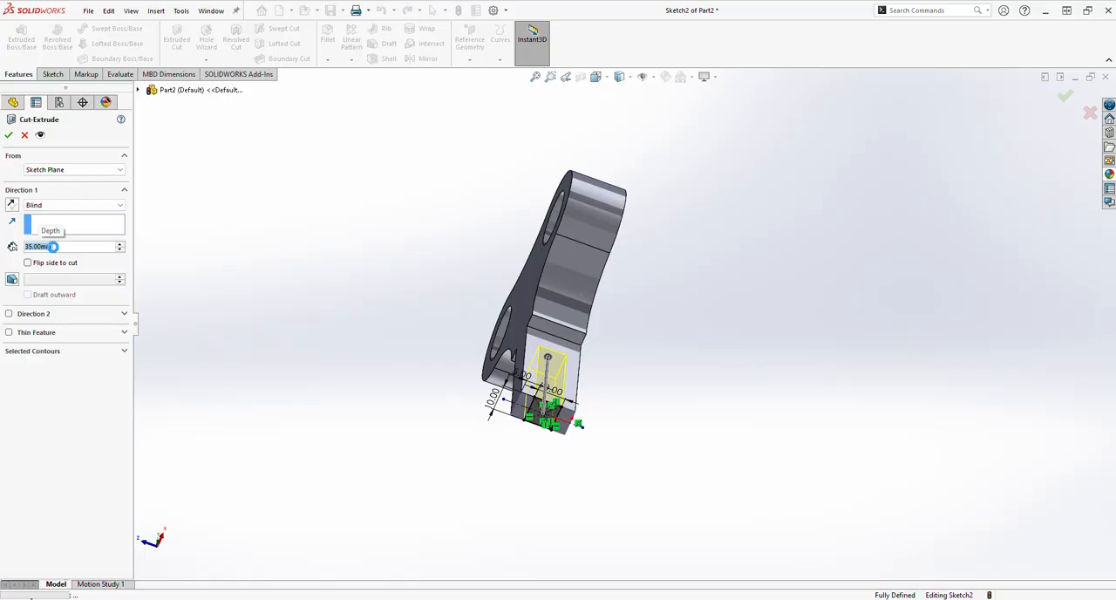
click(363, 477)
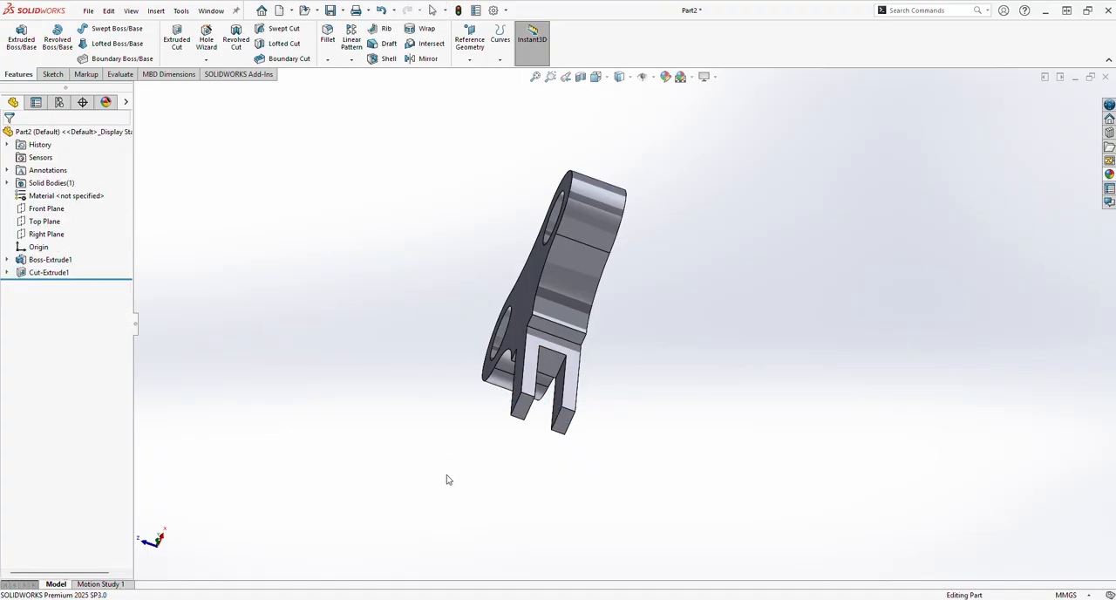
Examine the slotted key part from several sides, including an isometric view with the base extrusion's dimensions displayed
middle_drag(447, 480, 506, 438)
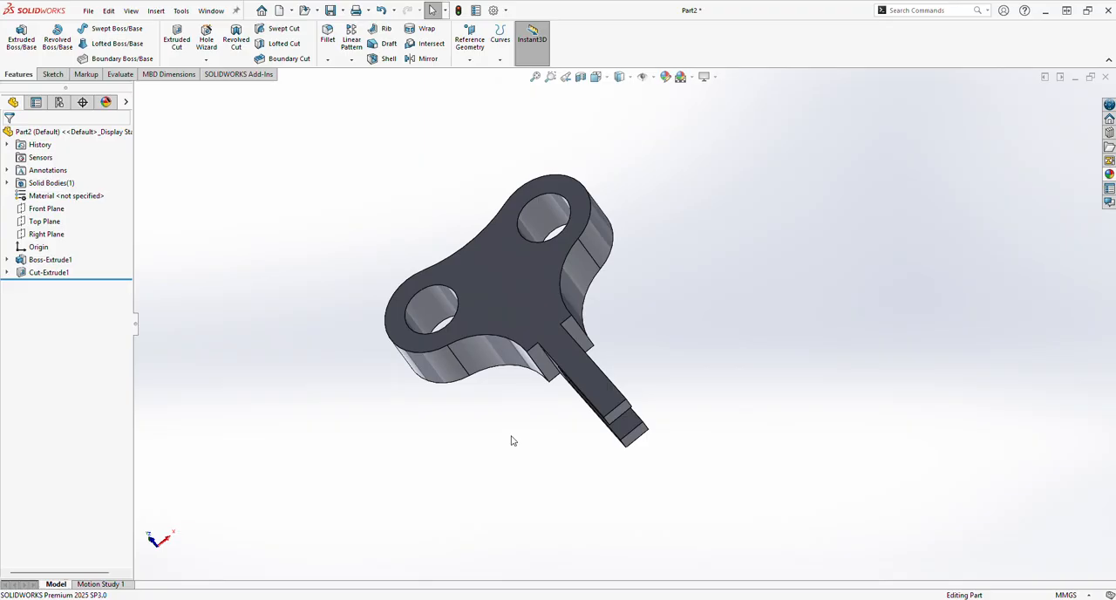
middle_drag(720, 402, 477, 417)
double_click(476, 418)
middle_drag(632, 402, 675, 418)
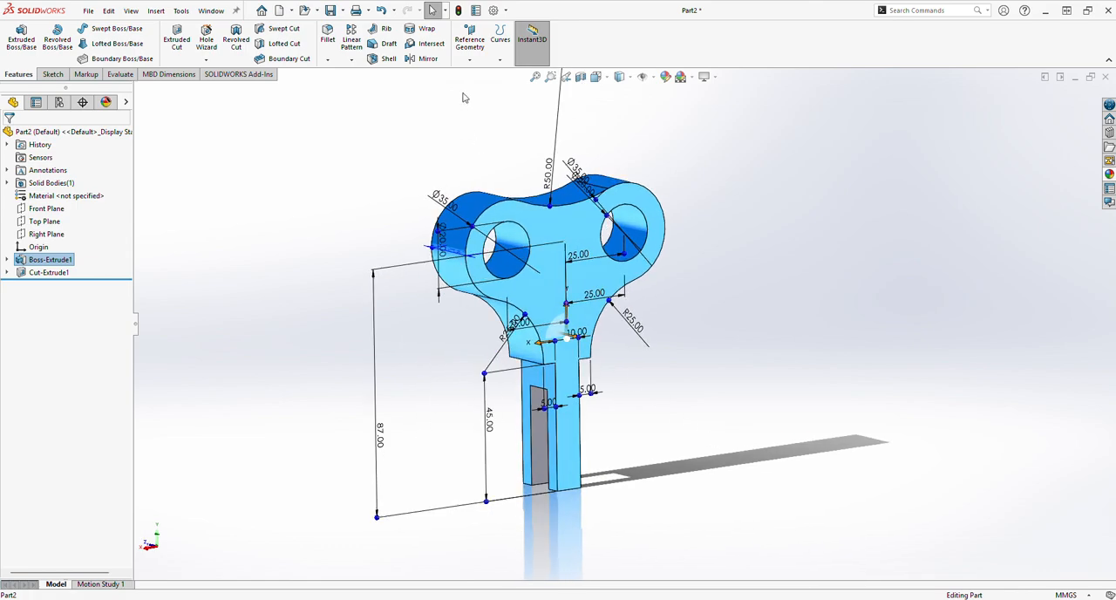
key(ctrl+7)
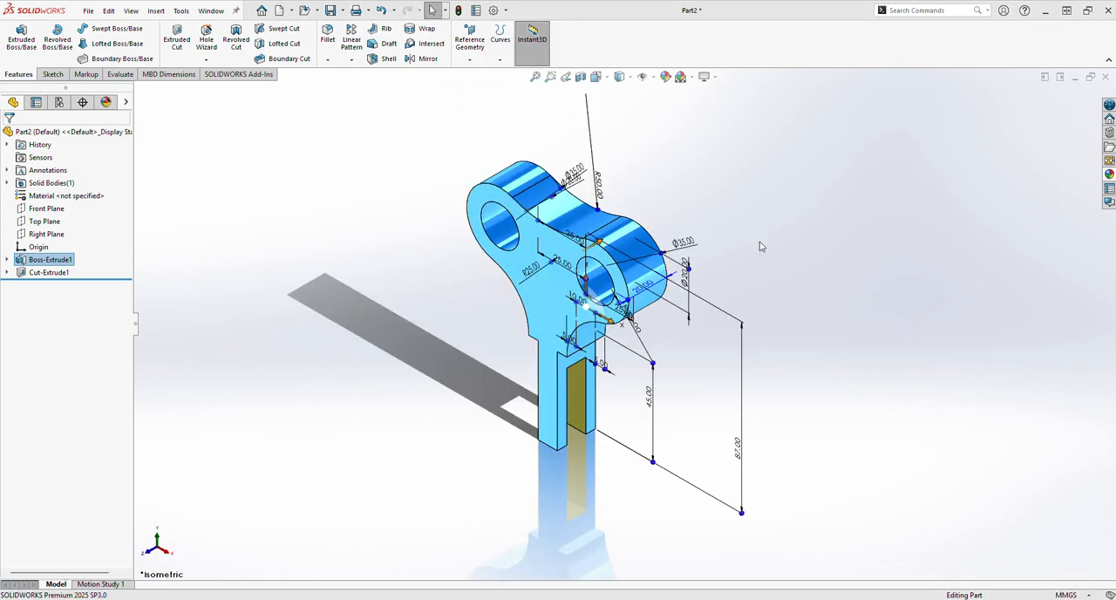
middle_drag(796, 350, 827, 286)
click(826, 286)
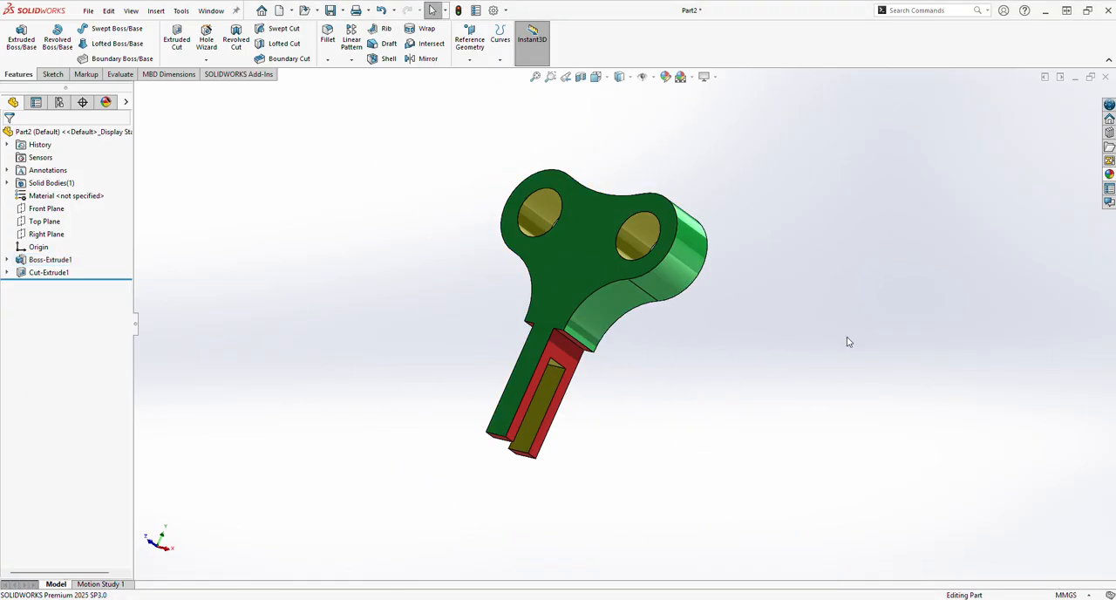
middle_drag(847, 336, 615, 317)
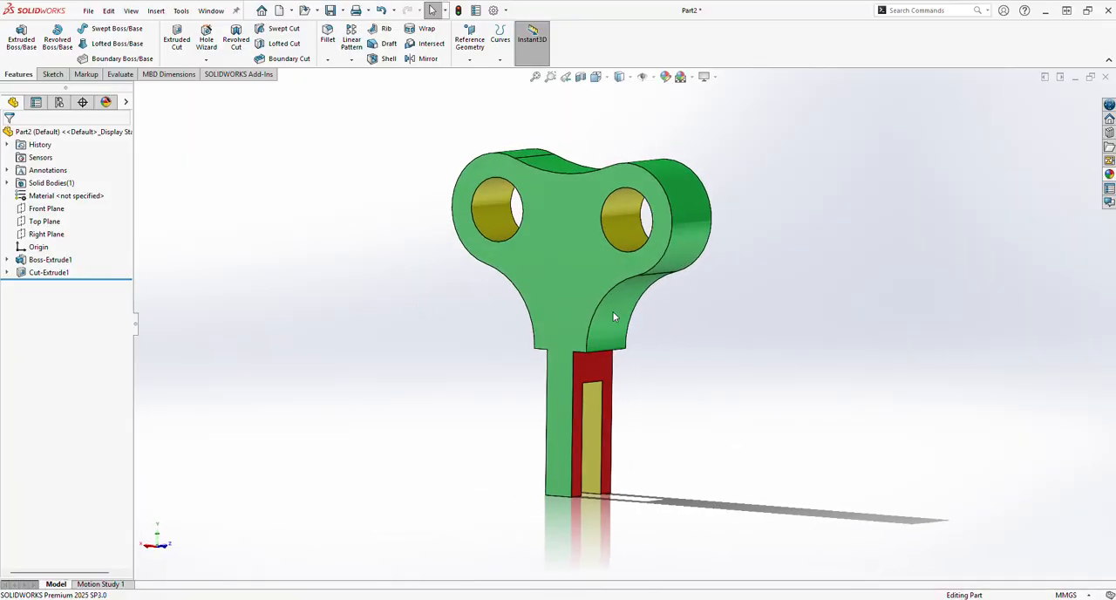